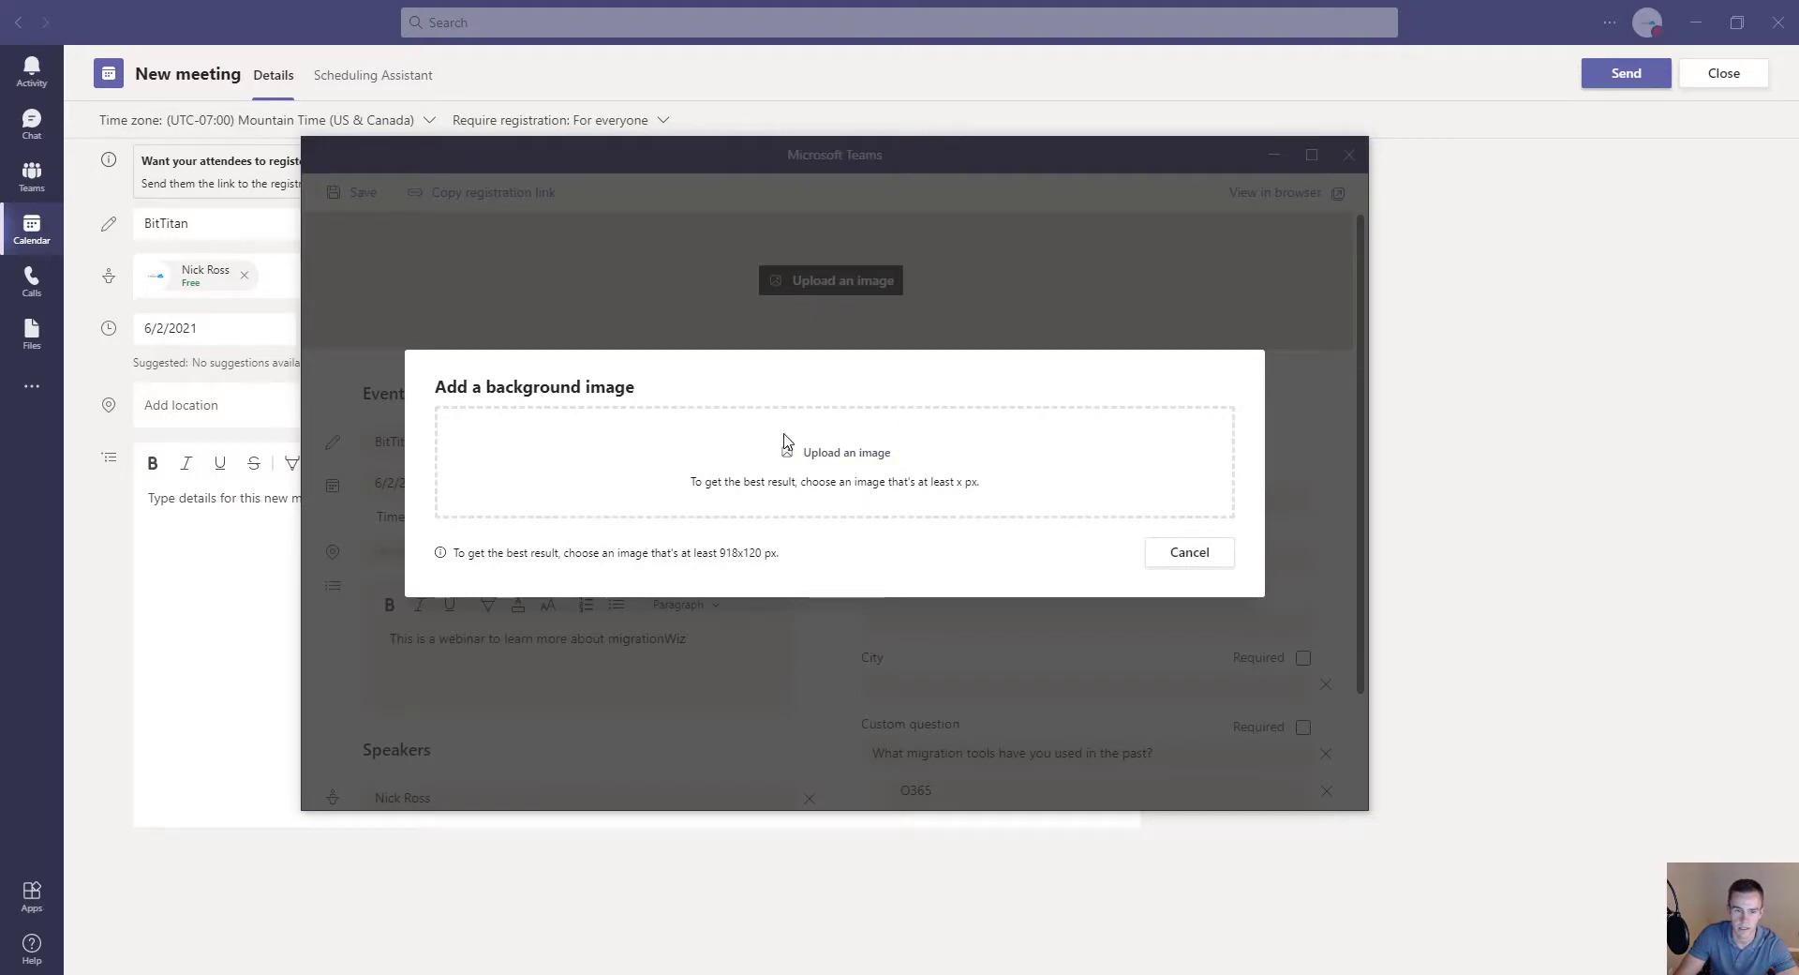
Step: Add the BitTitan banner image as the registration page header
{"action": "left_click", "coordinate": [847, 448]}
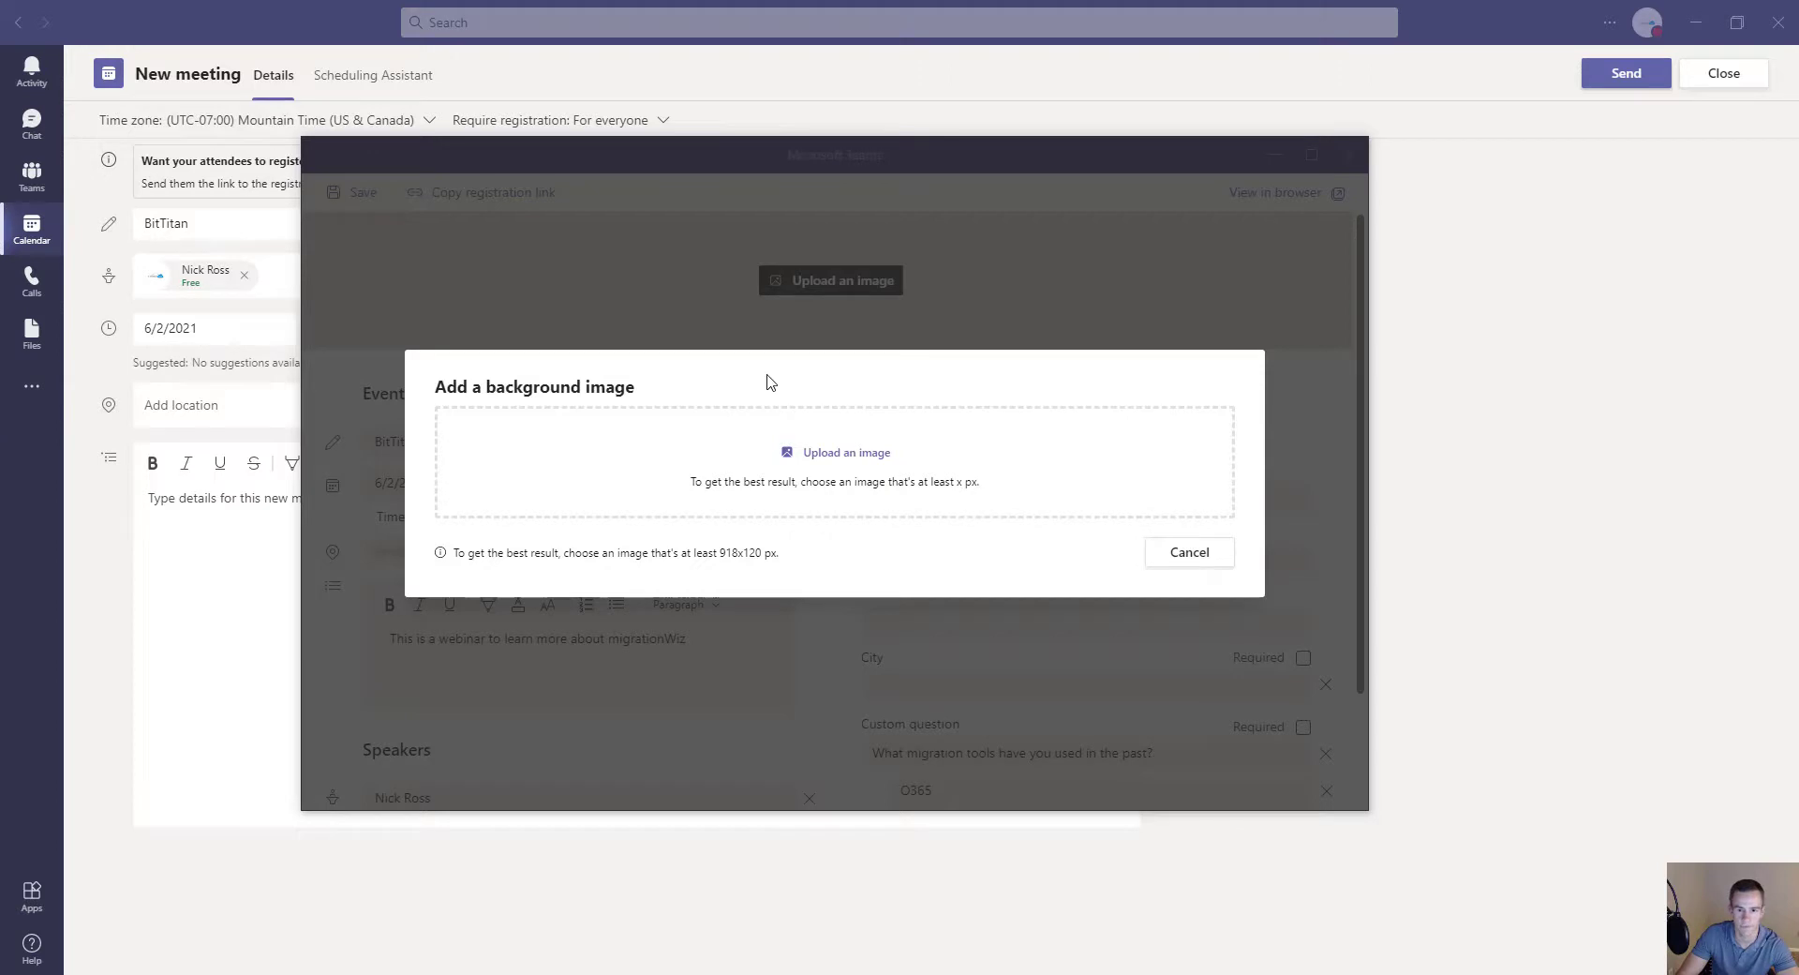
{"action": "double_click", "coordinate": [770, 382]}
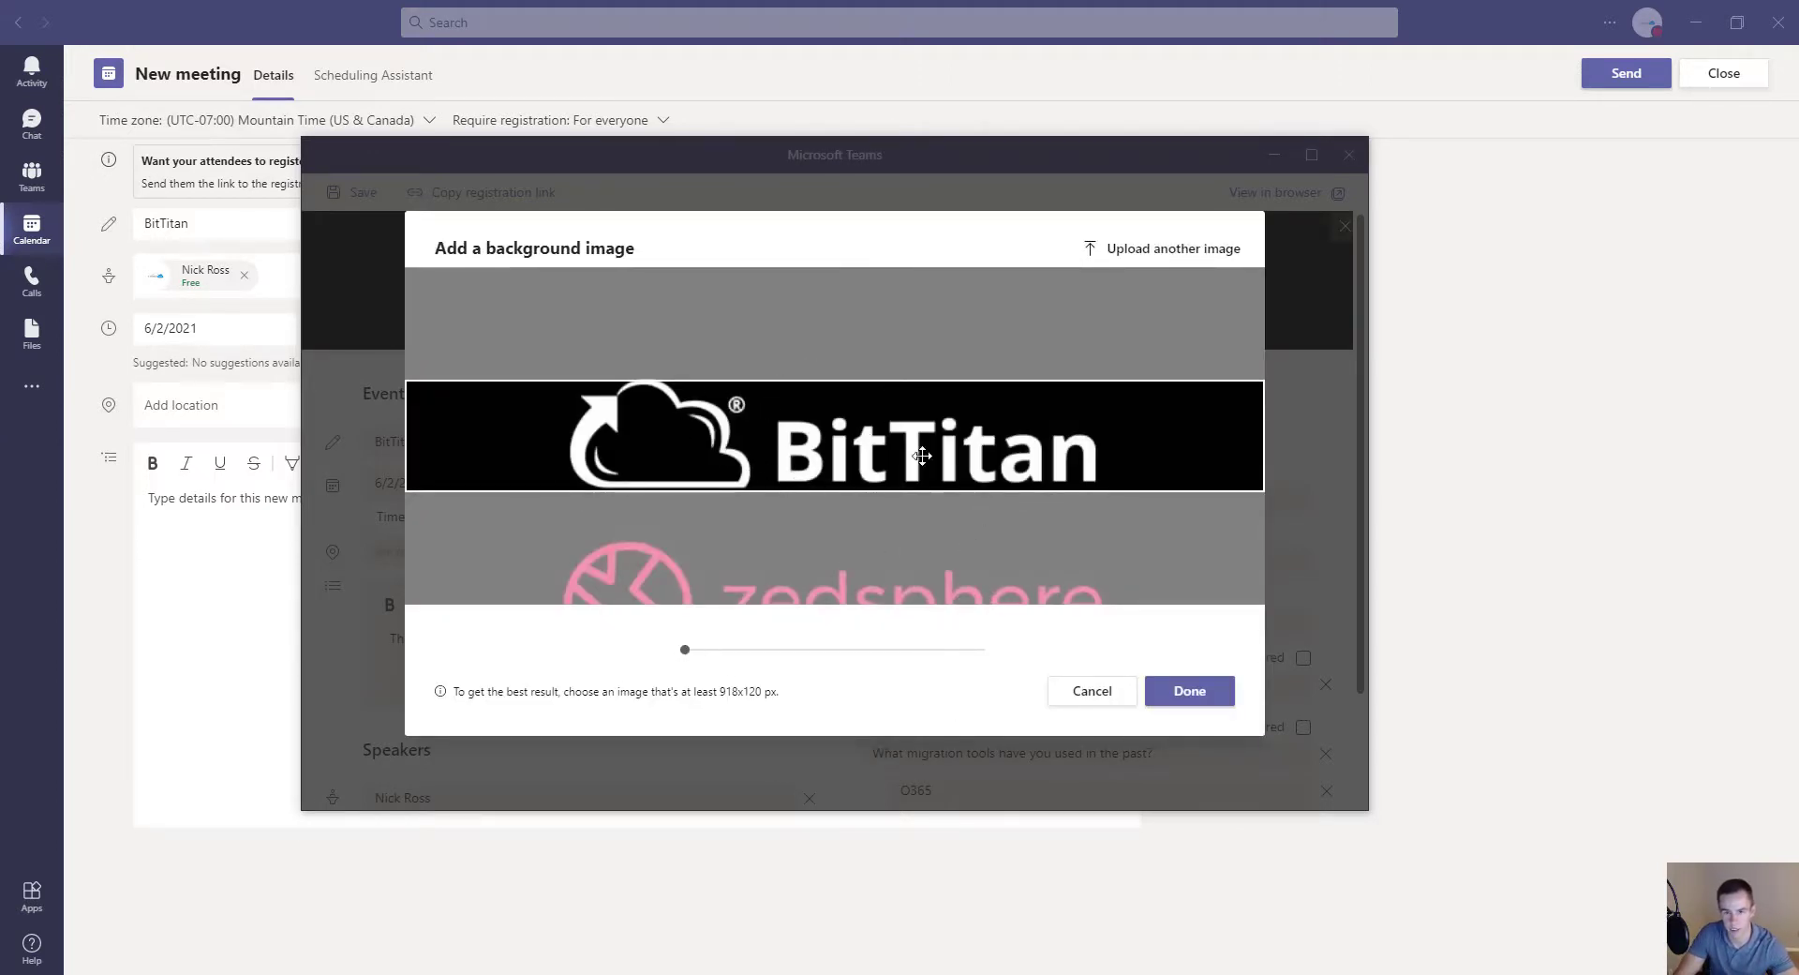
{"action": "left_click", "coordinate": [1199, 690]}
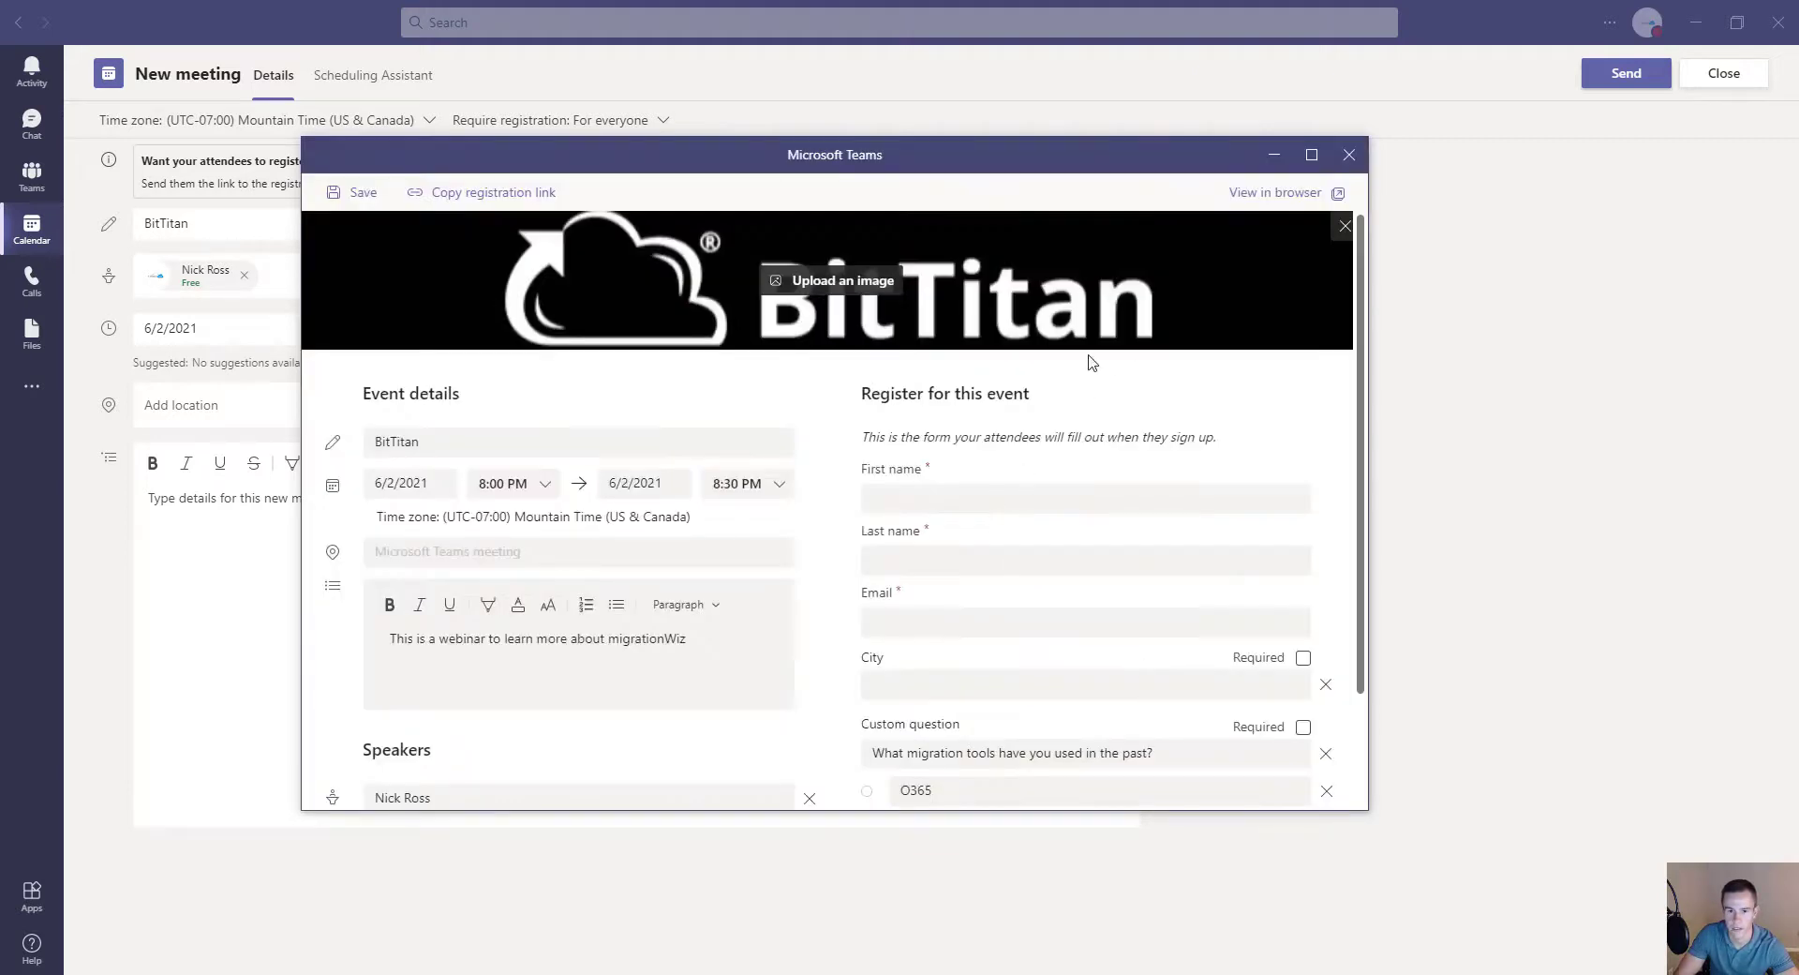
{"action": "scroll", "coordinate": [610, 444], "scroll_direction": "down", "scroll_amount": 2}
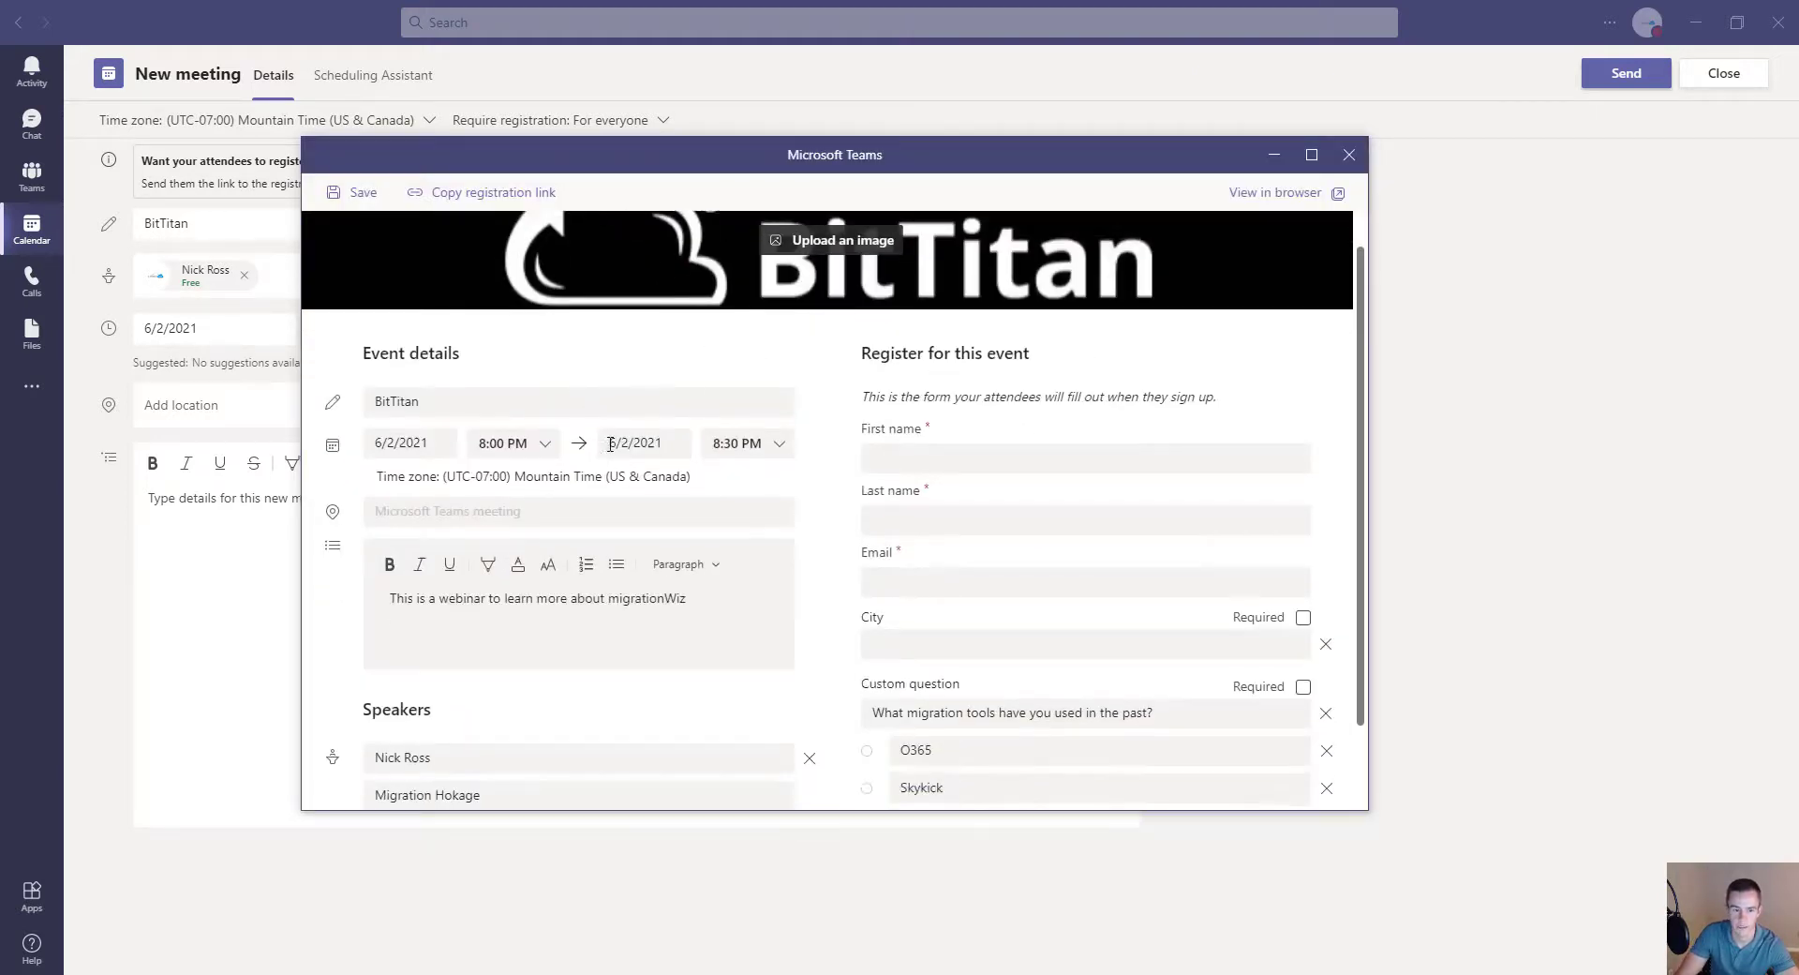
{"action": "scroll", "coordinate": [610, 443], "scroll_direction": "down", "scroll_amount": 3}
{"action": "scroll", "coordinate": [641, 459], "scroll_direction": "up", "scroll_amount": 4}
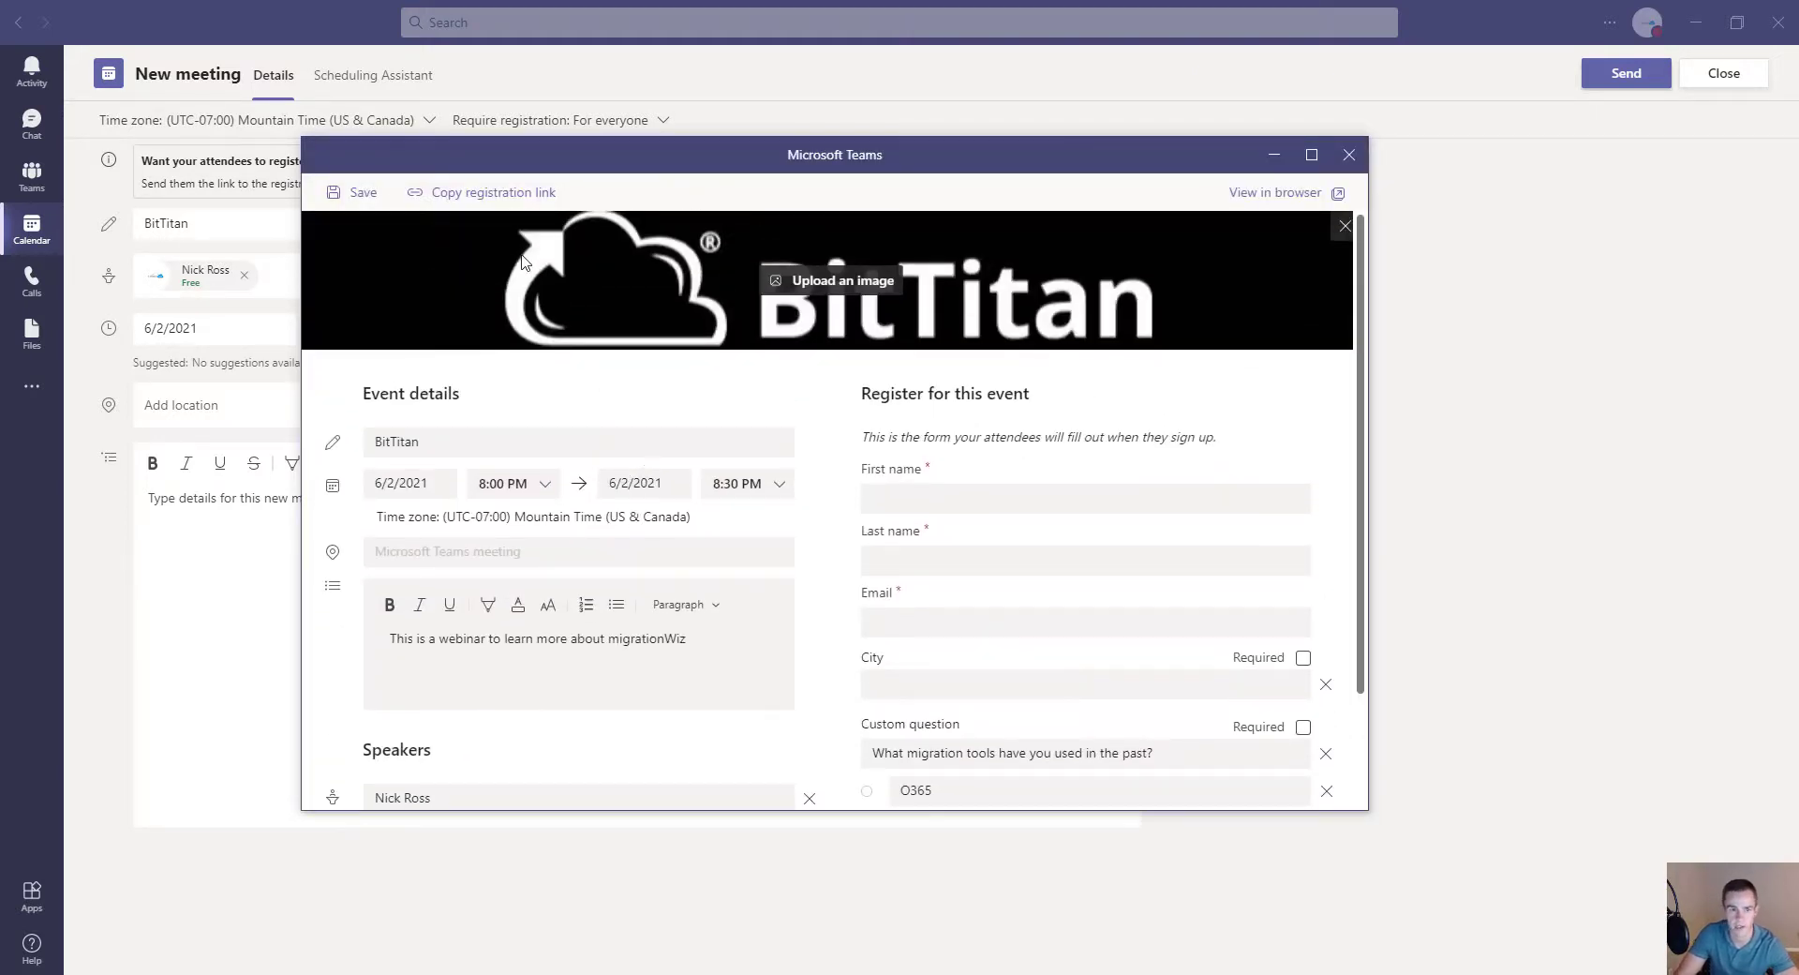
Step: Try saving the form, dismiss the start-time error, and move the start date to June 3
{"action": "left_click", "coordinate": [356, 192]}
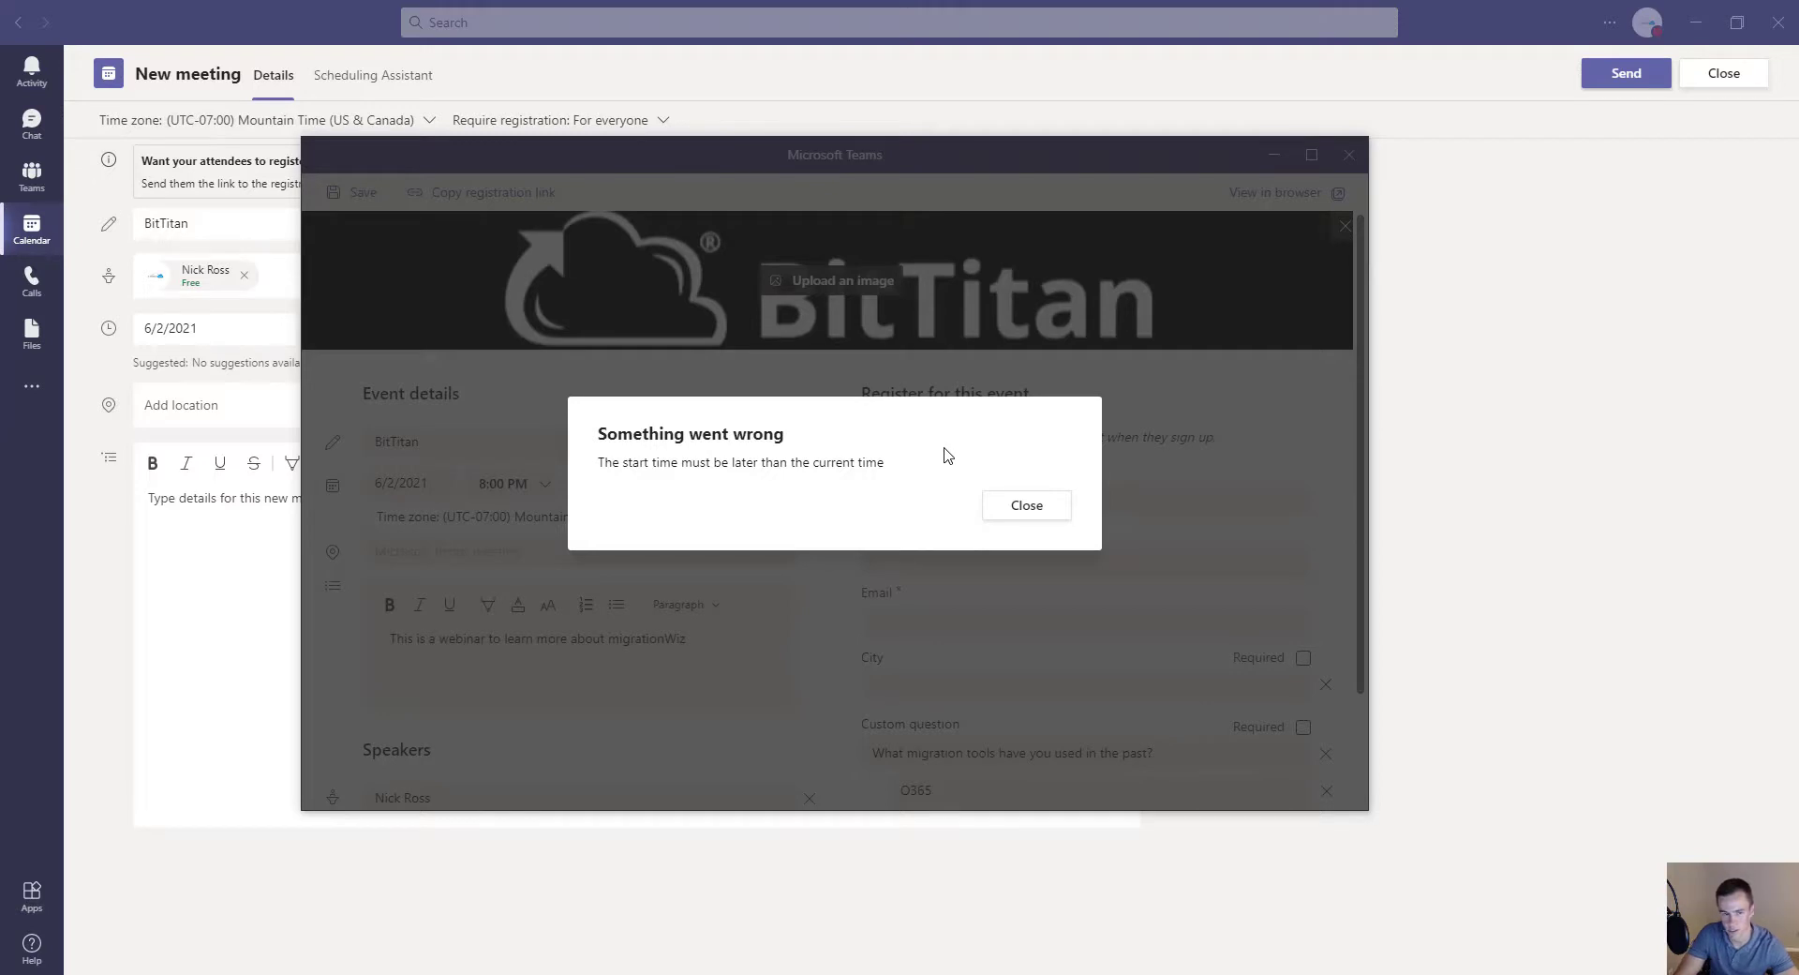
{"action": "left_click", "coordinate": [1031, 506]}
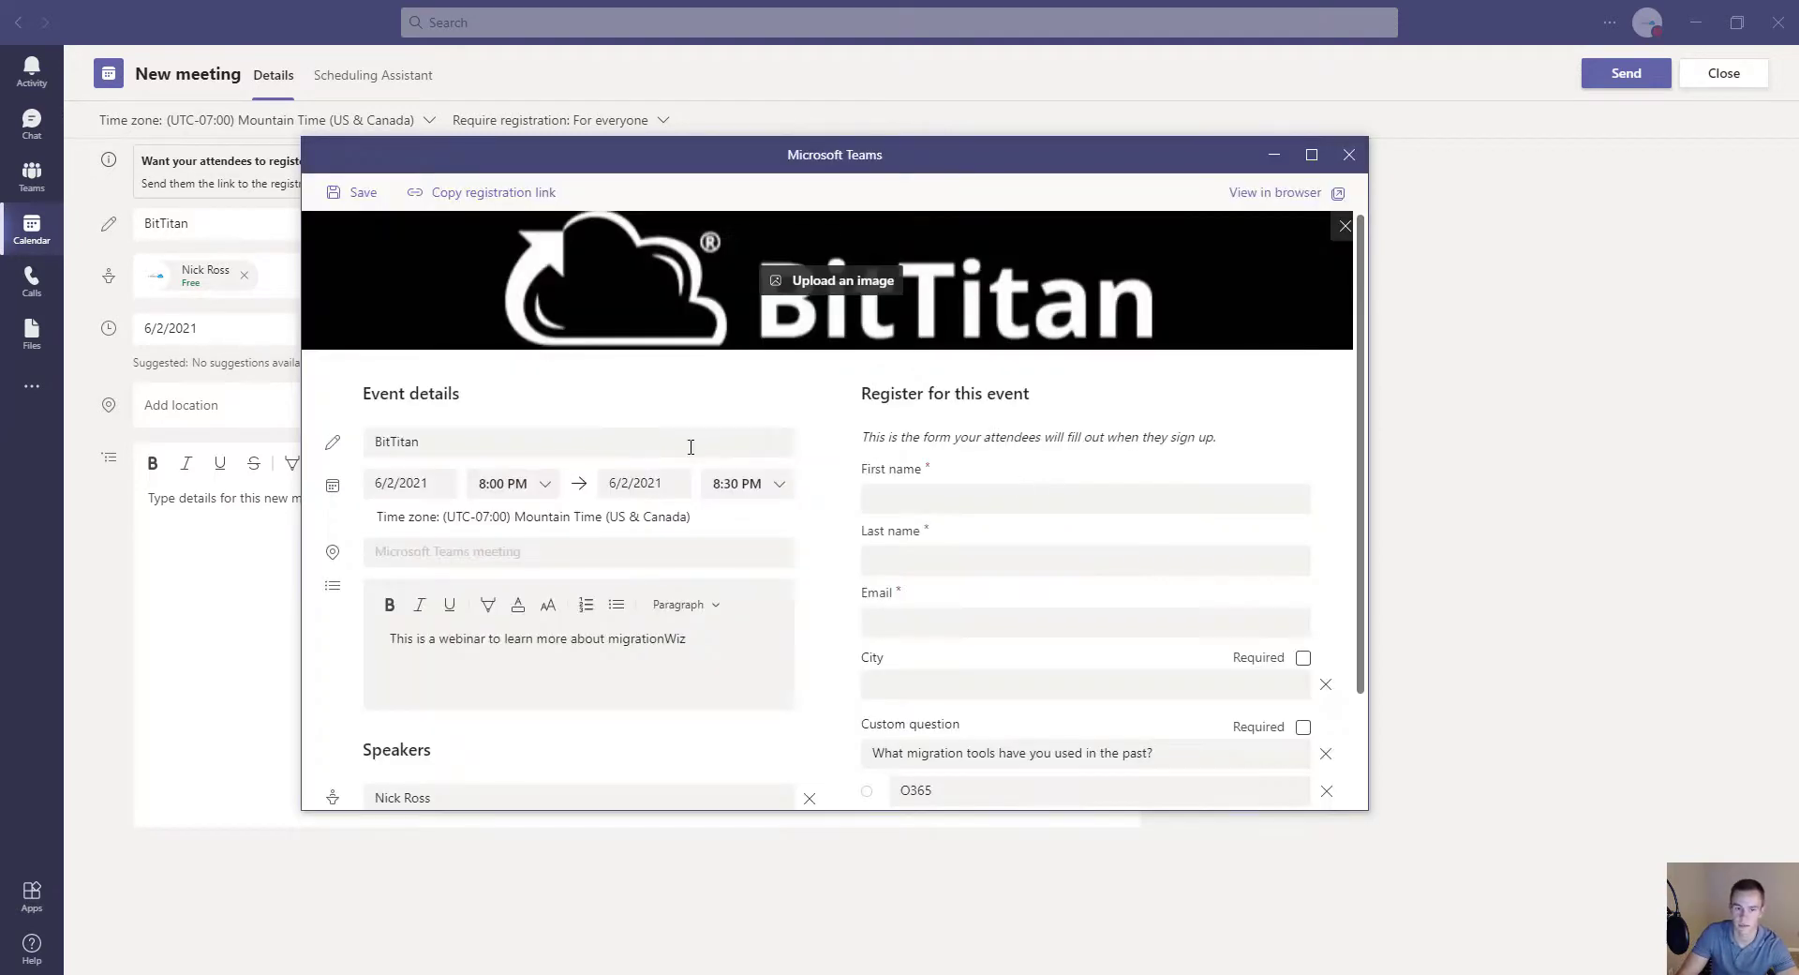
{"action": "left_click", "coordinate": [414, 481]}
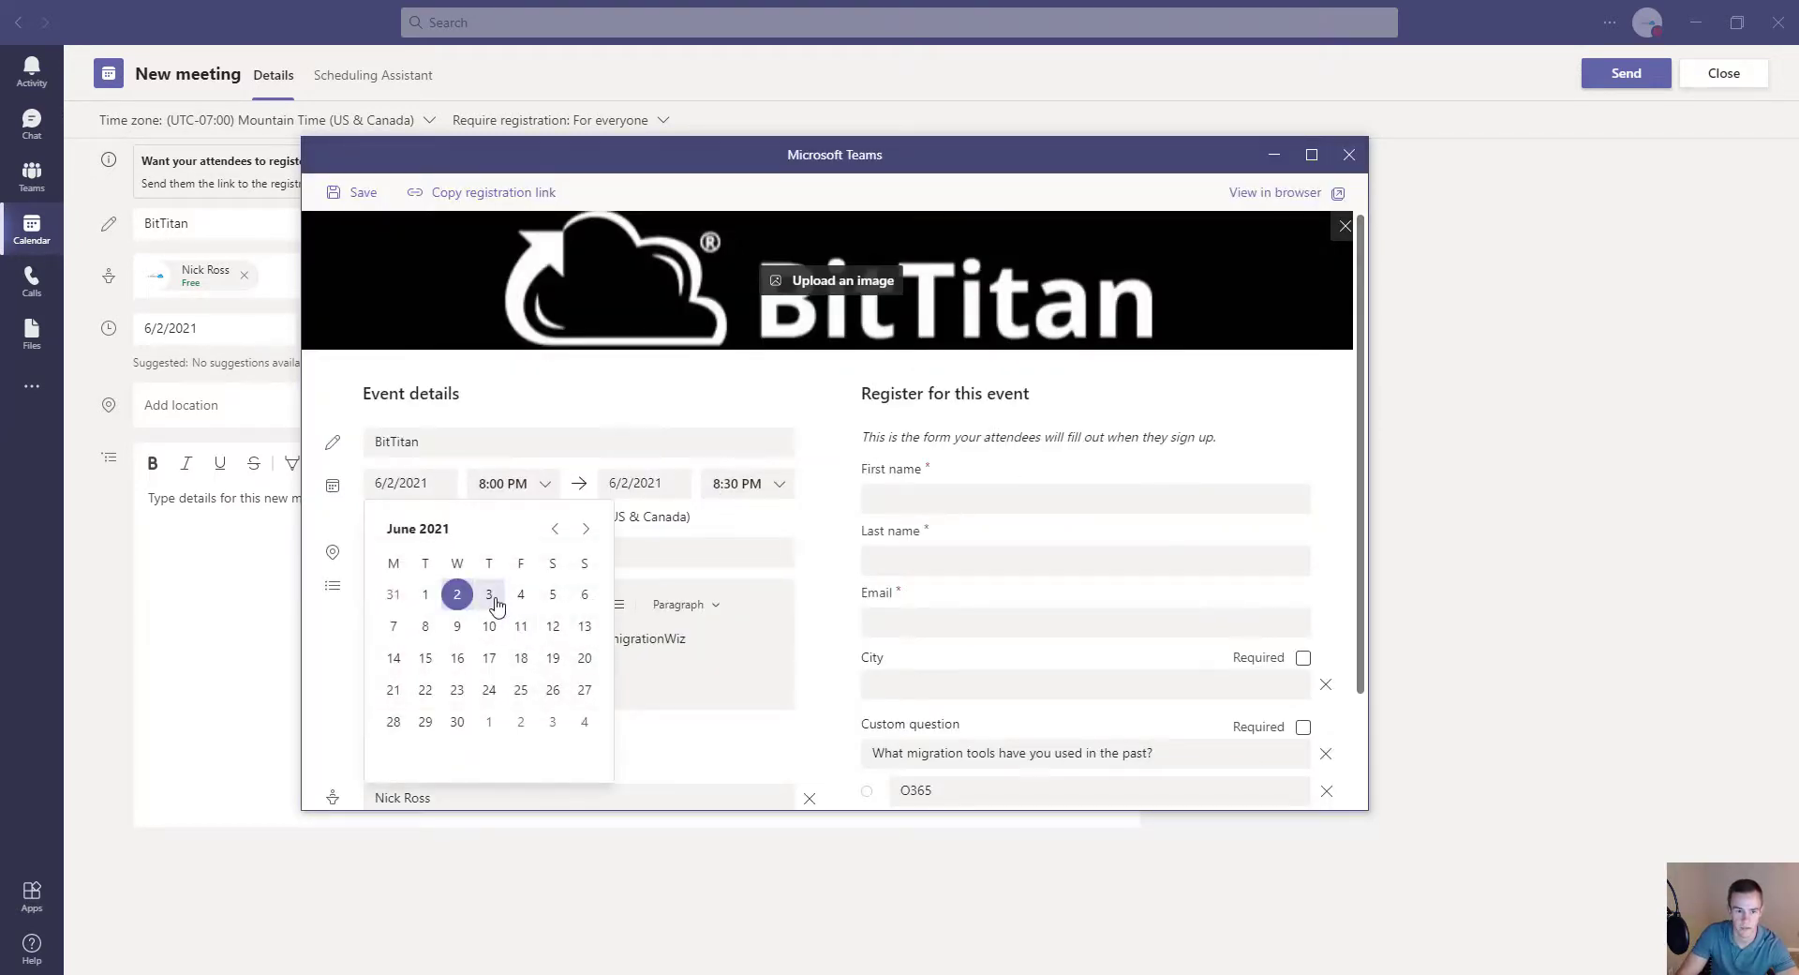
{"action": "left_click", "coordinate": [493, 602]}
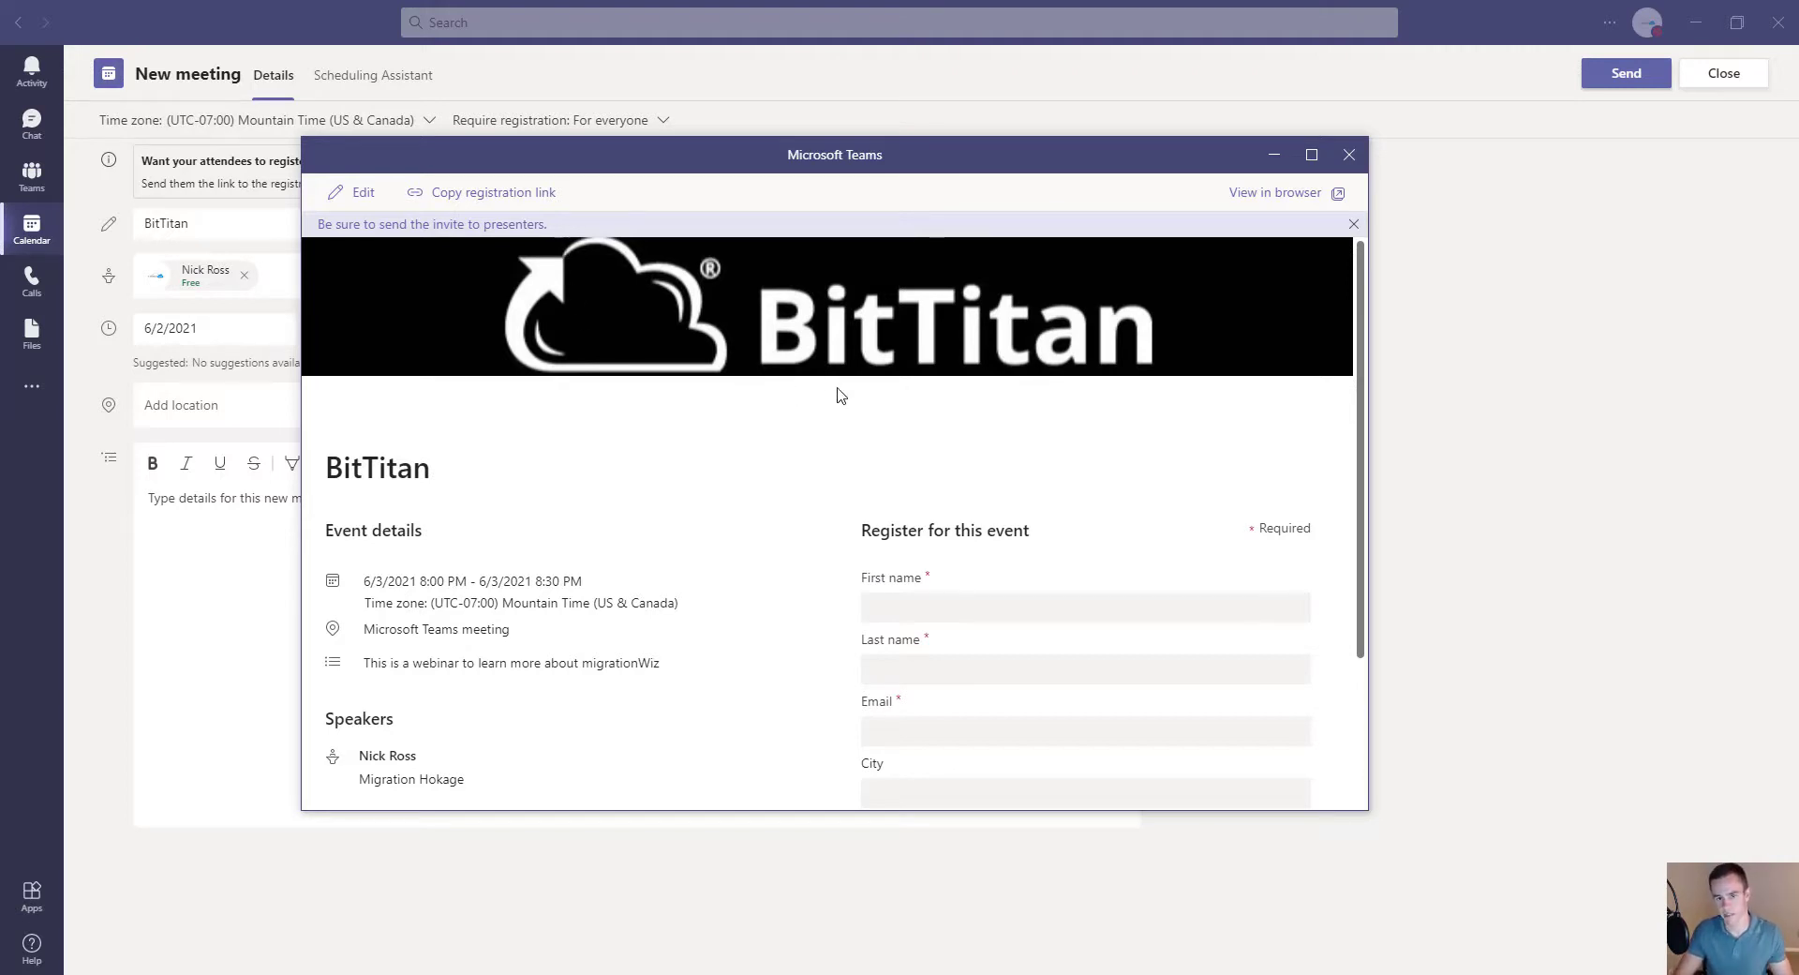
Step: Send the BitTitan meeting invitation and open the meeting's details from the Calendar
{"action": "left_click", "coordinate": [1349, 156]}
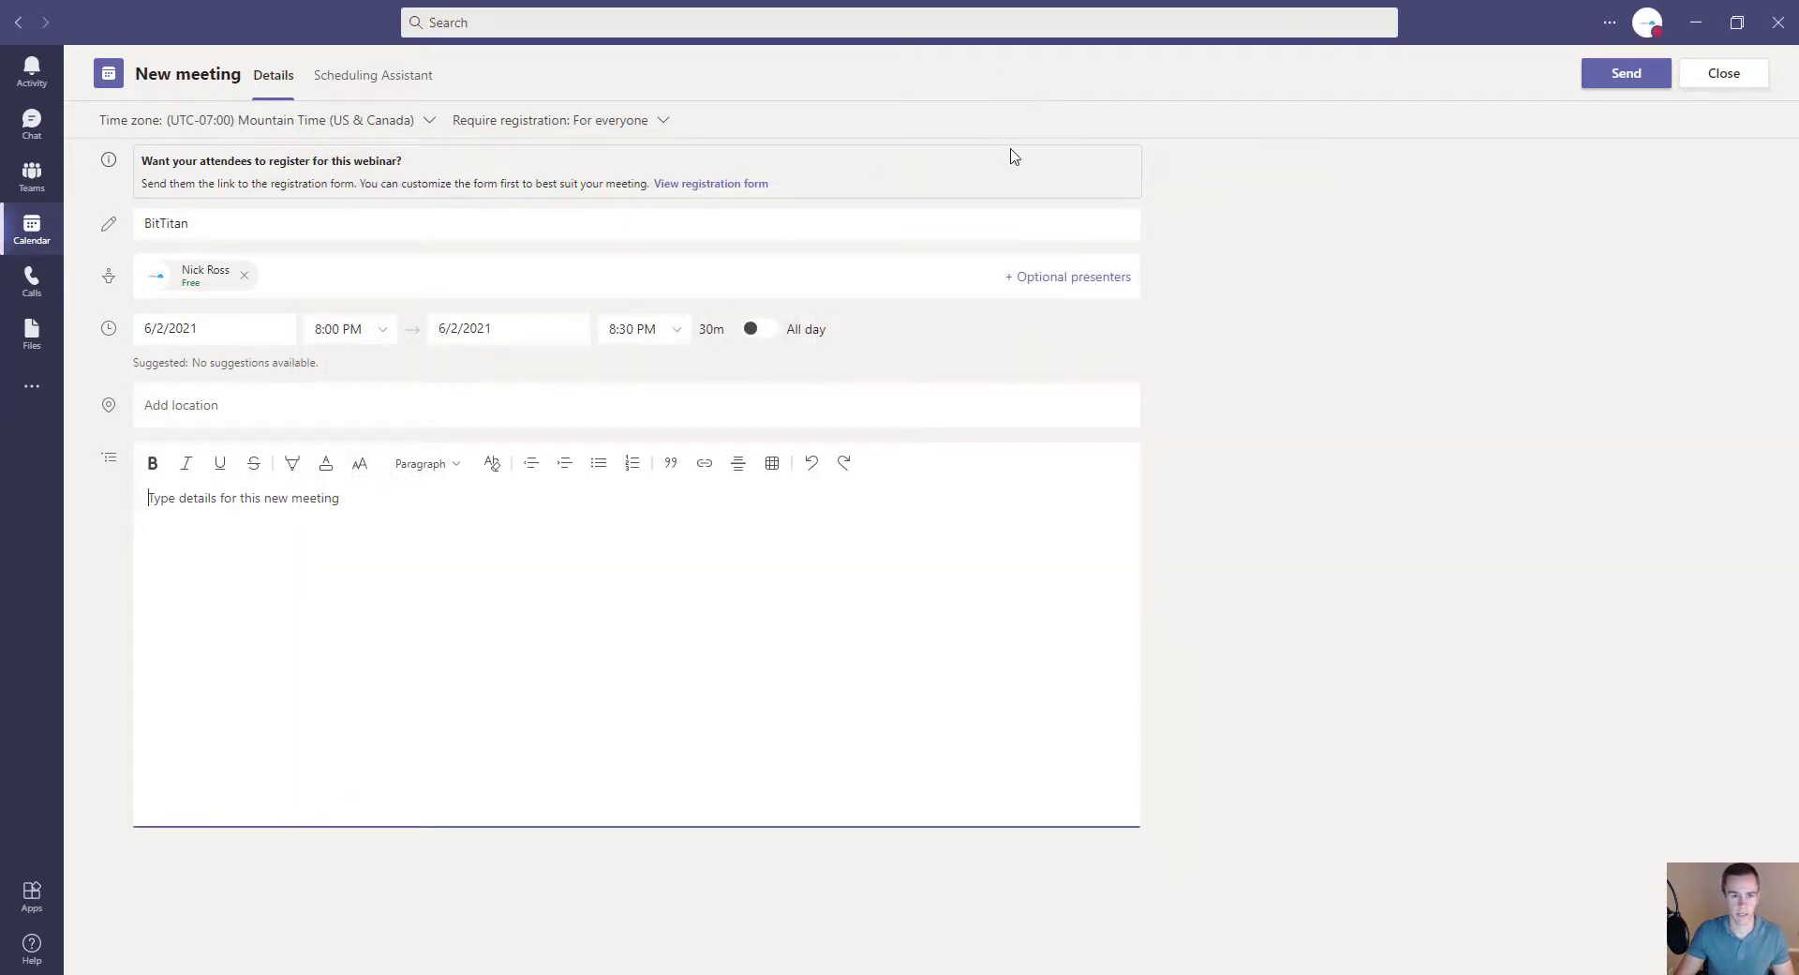
{"action": "left_click", "coordinate": [1612, 75]}
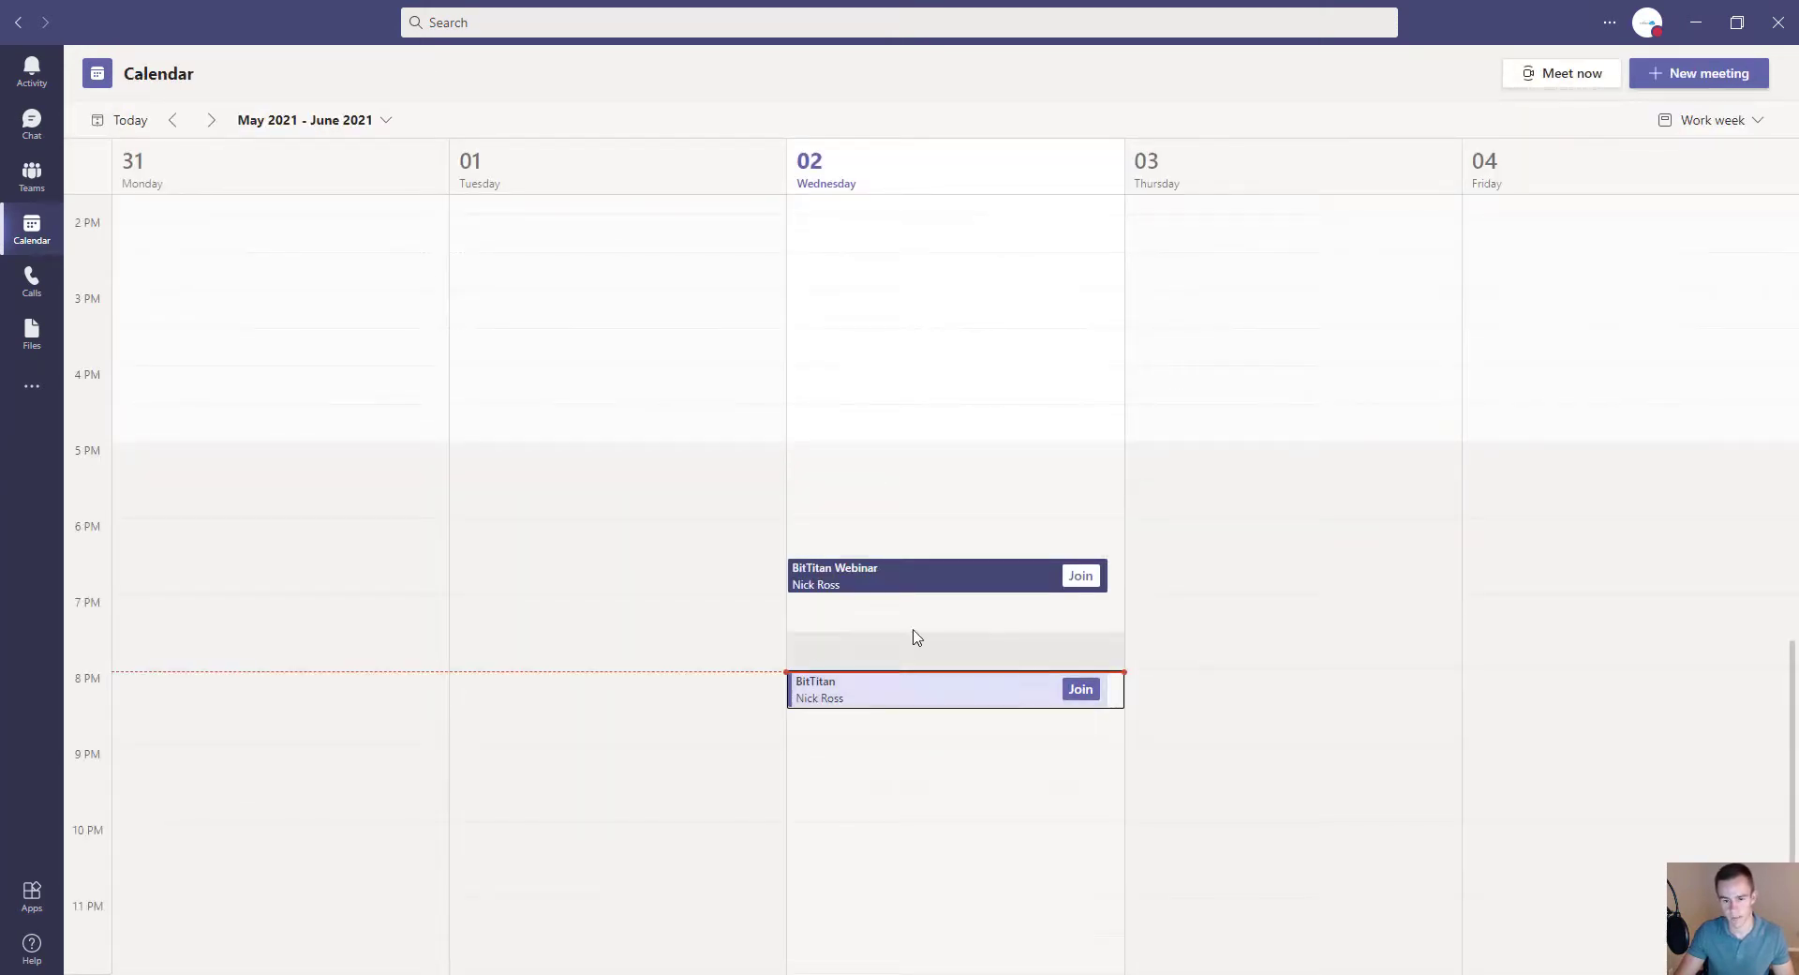
{"action": "double_click", "coordinate": [897, 694]}
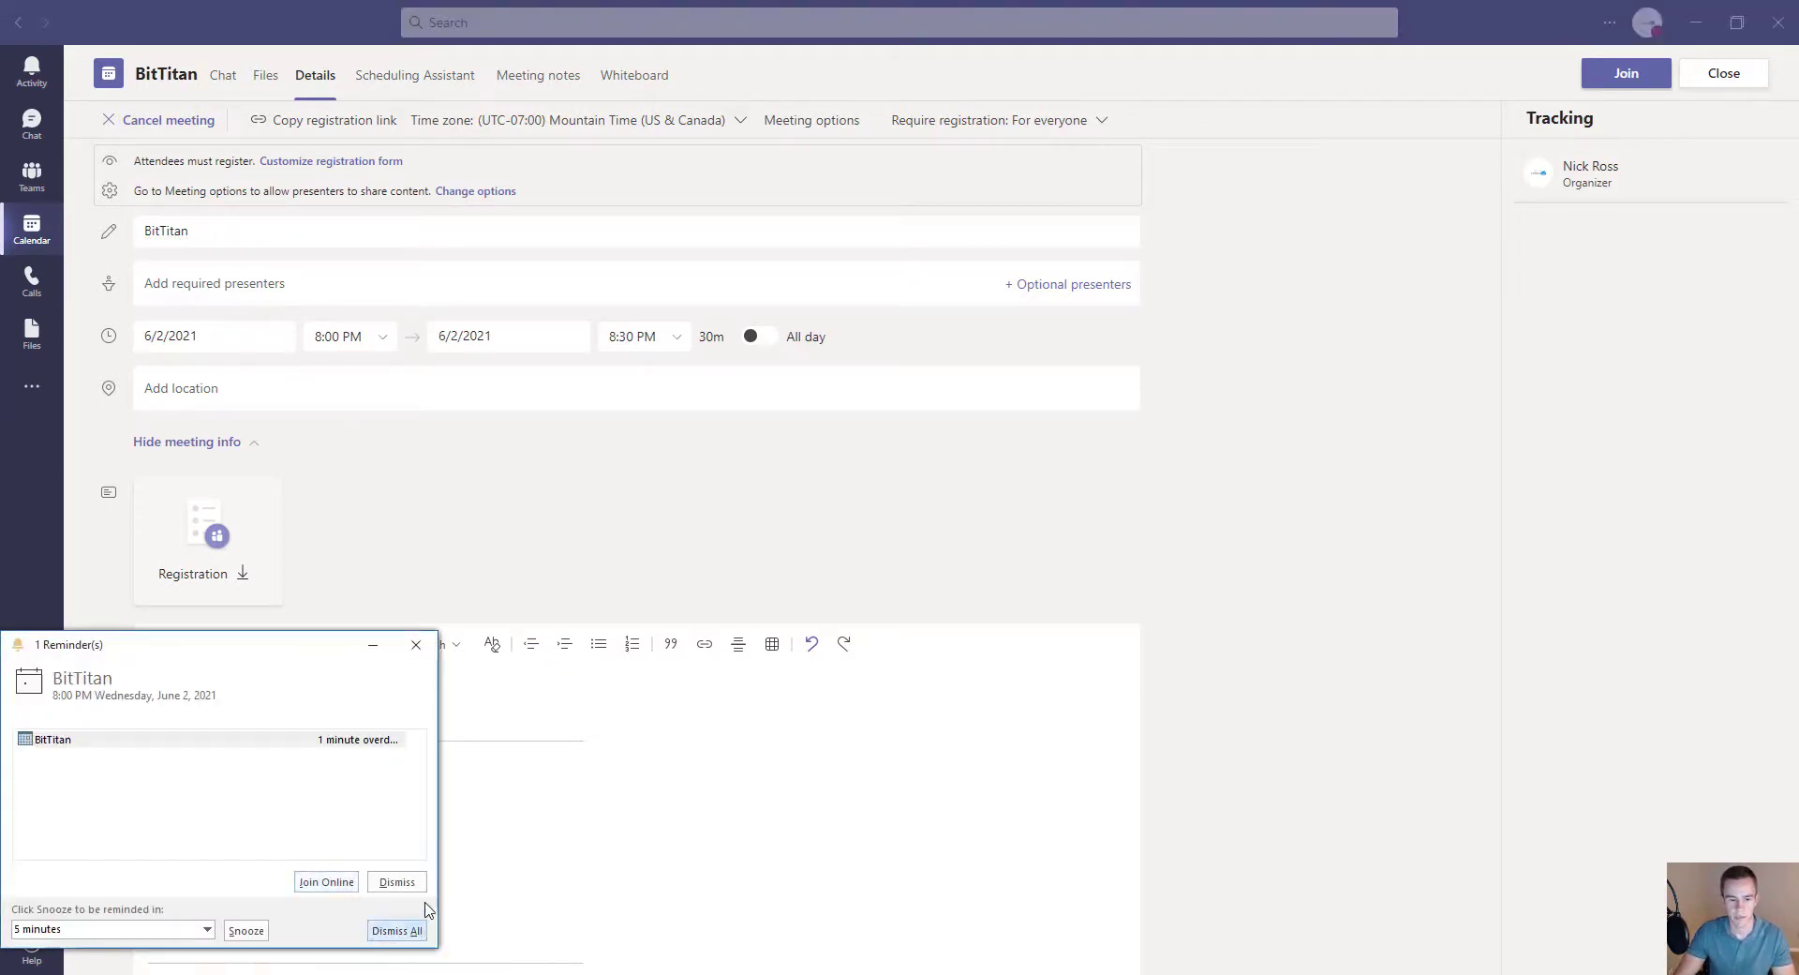
Step: Dismiss the overdue Outlook meeting reminder
{"action": "left_click", "coordinate": [401, 883]}
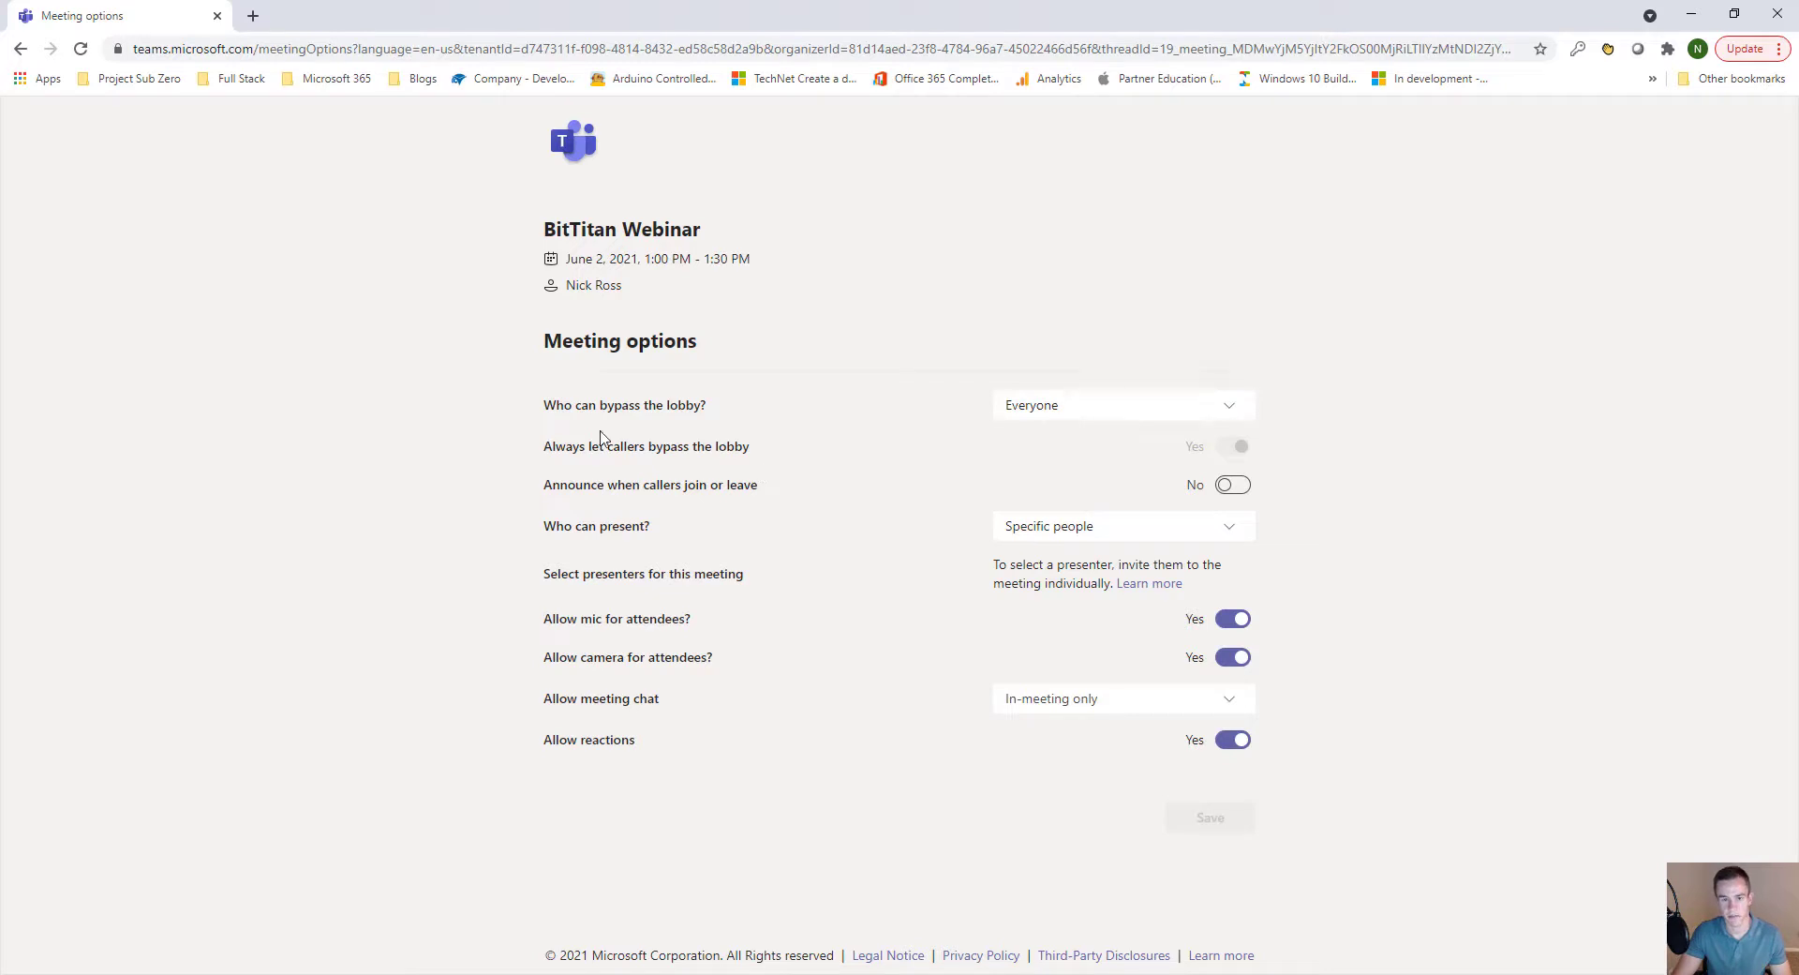
Step: Keep lobby bypass for Everyone and presenting limited to Specific people
{"action": "left_click", "coordinate": [1225, 413]}
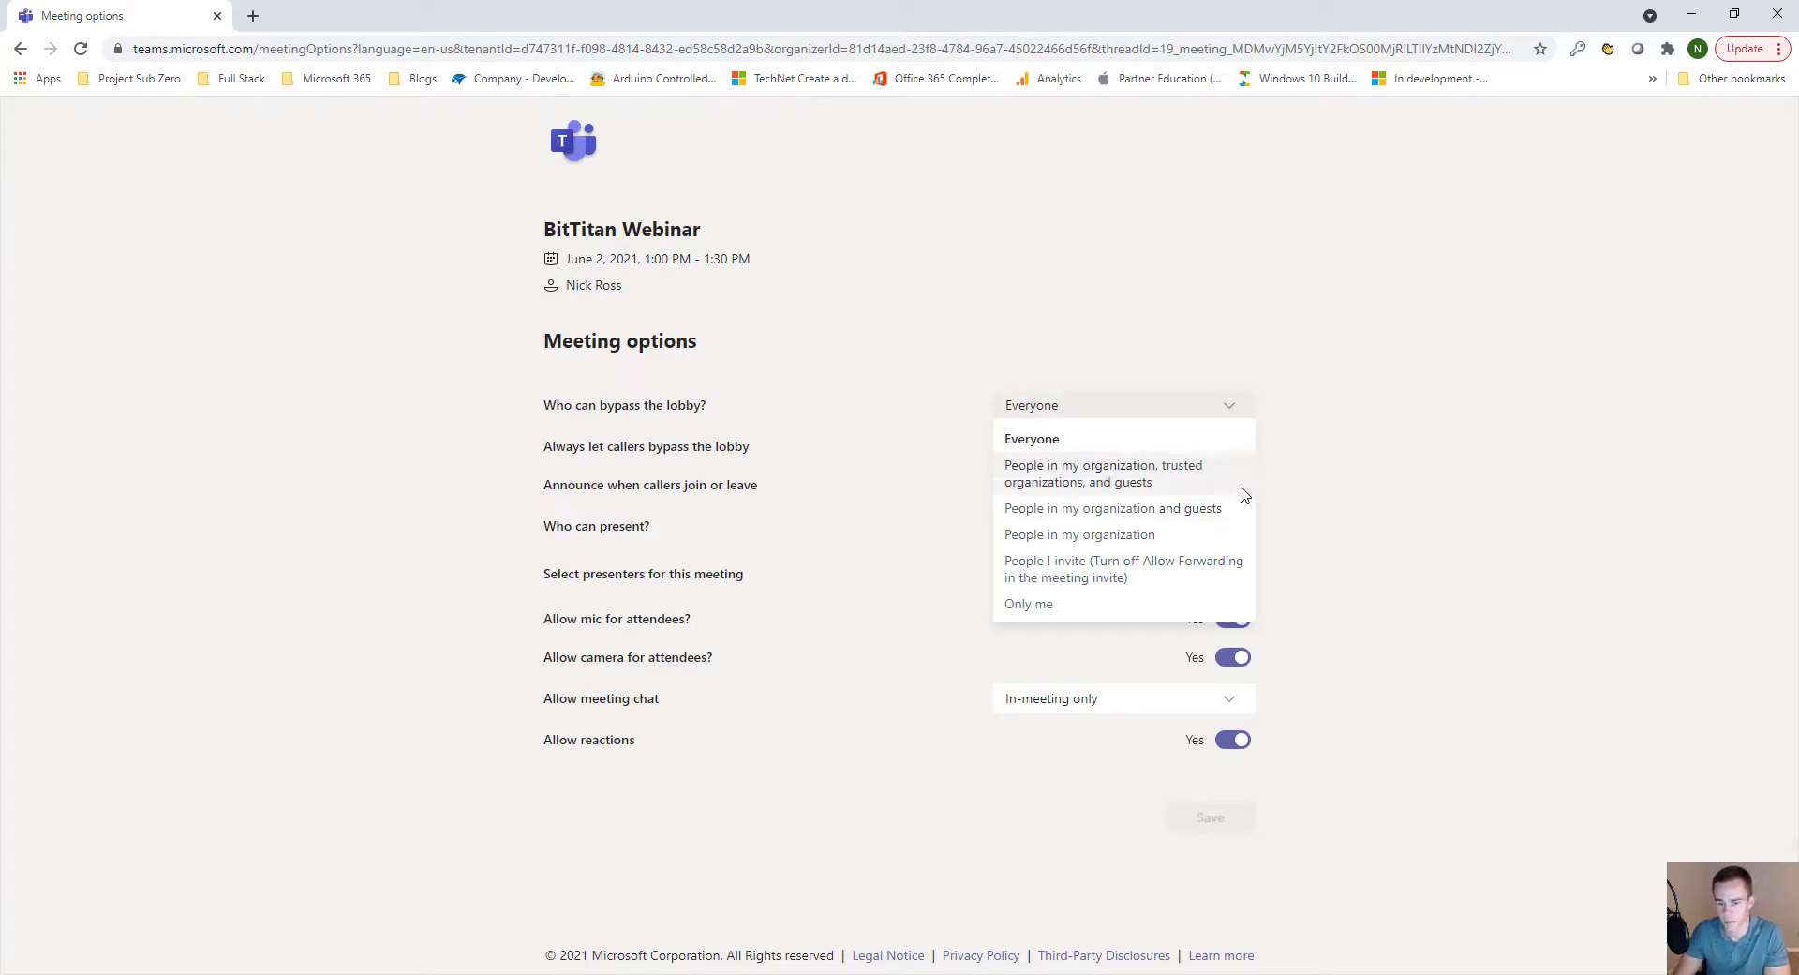
{"action": "left_click", "coordinate": [1225, 407]}
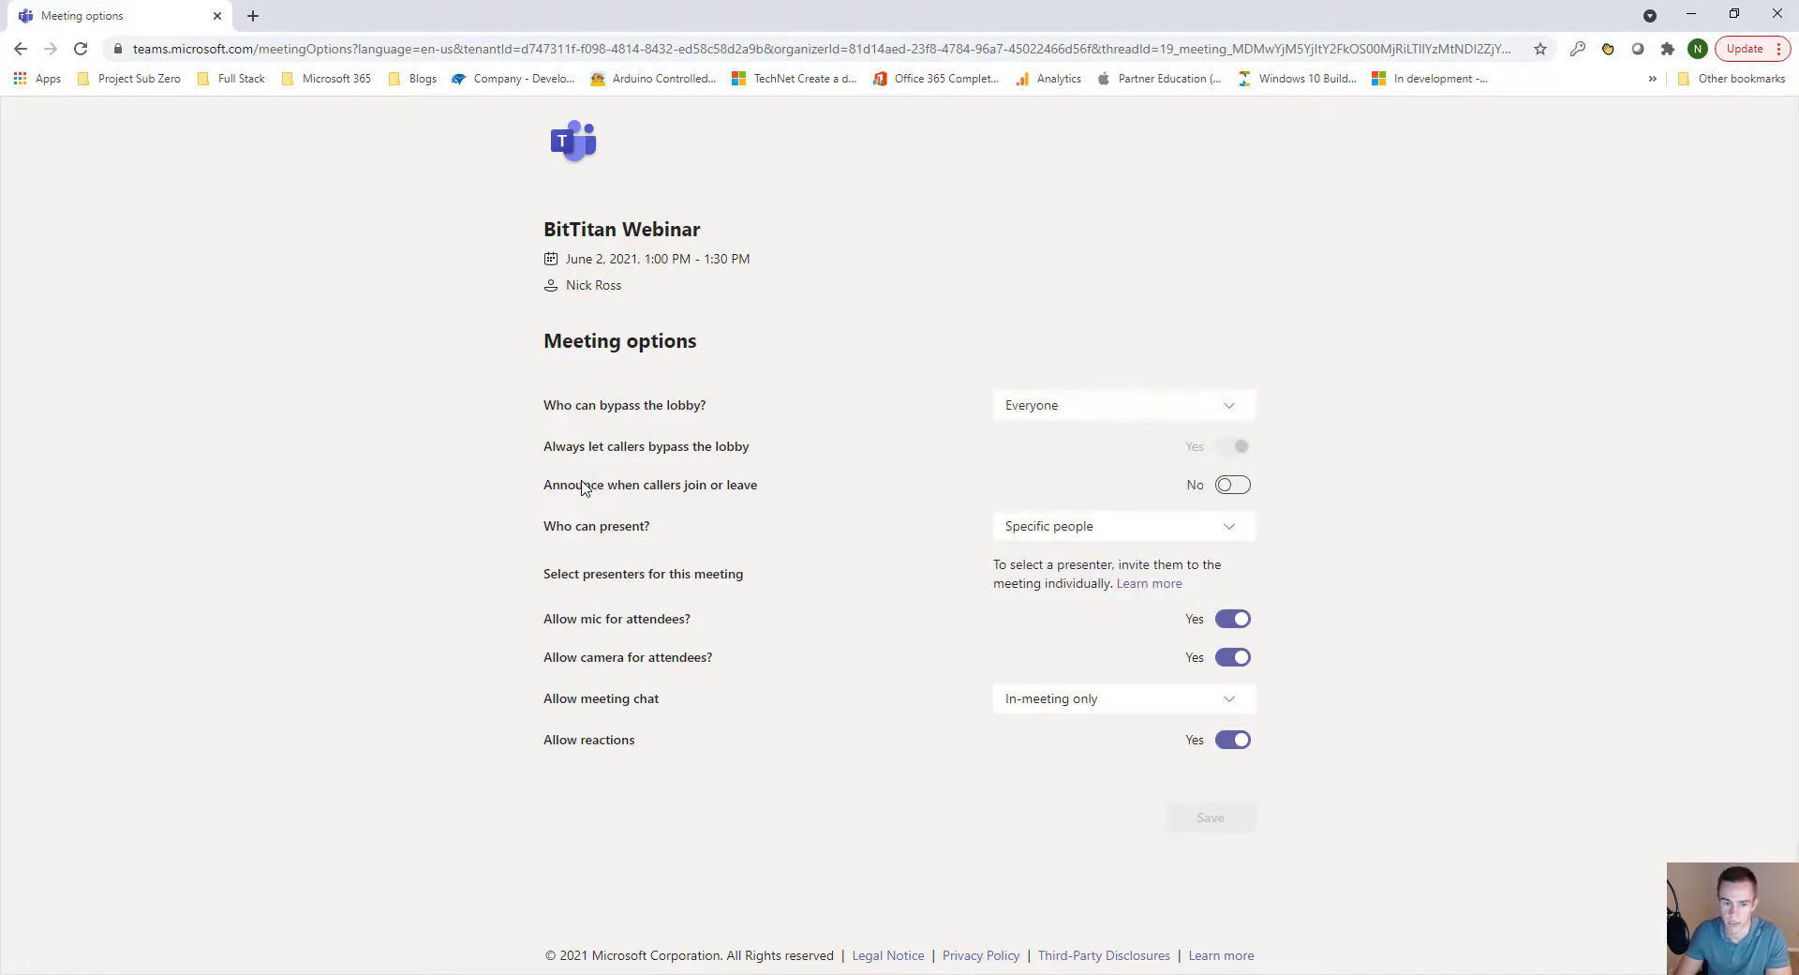
{"action": "left_click_drag", "start_coordinate": [578, 485], "coordinate": [759, 491]}
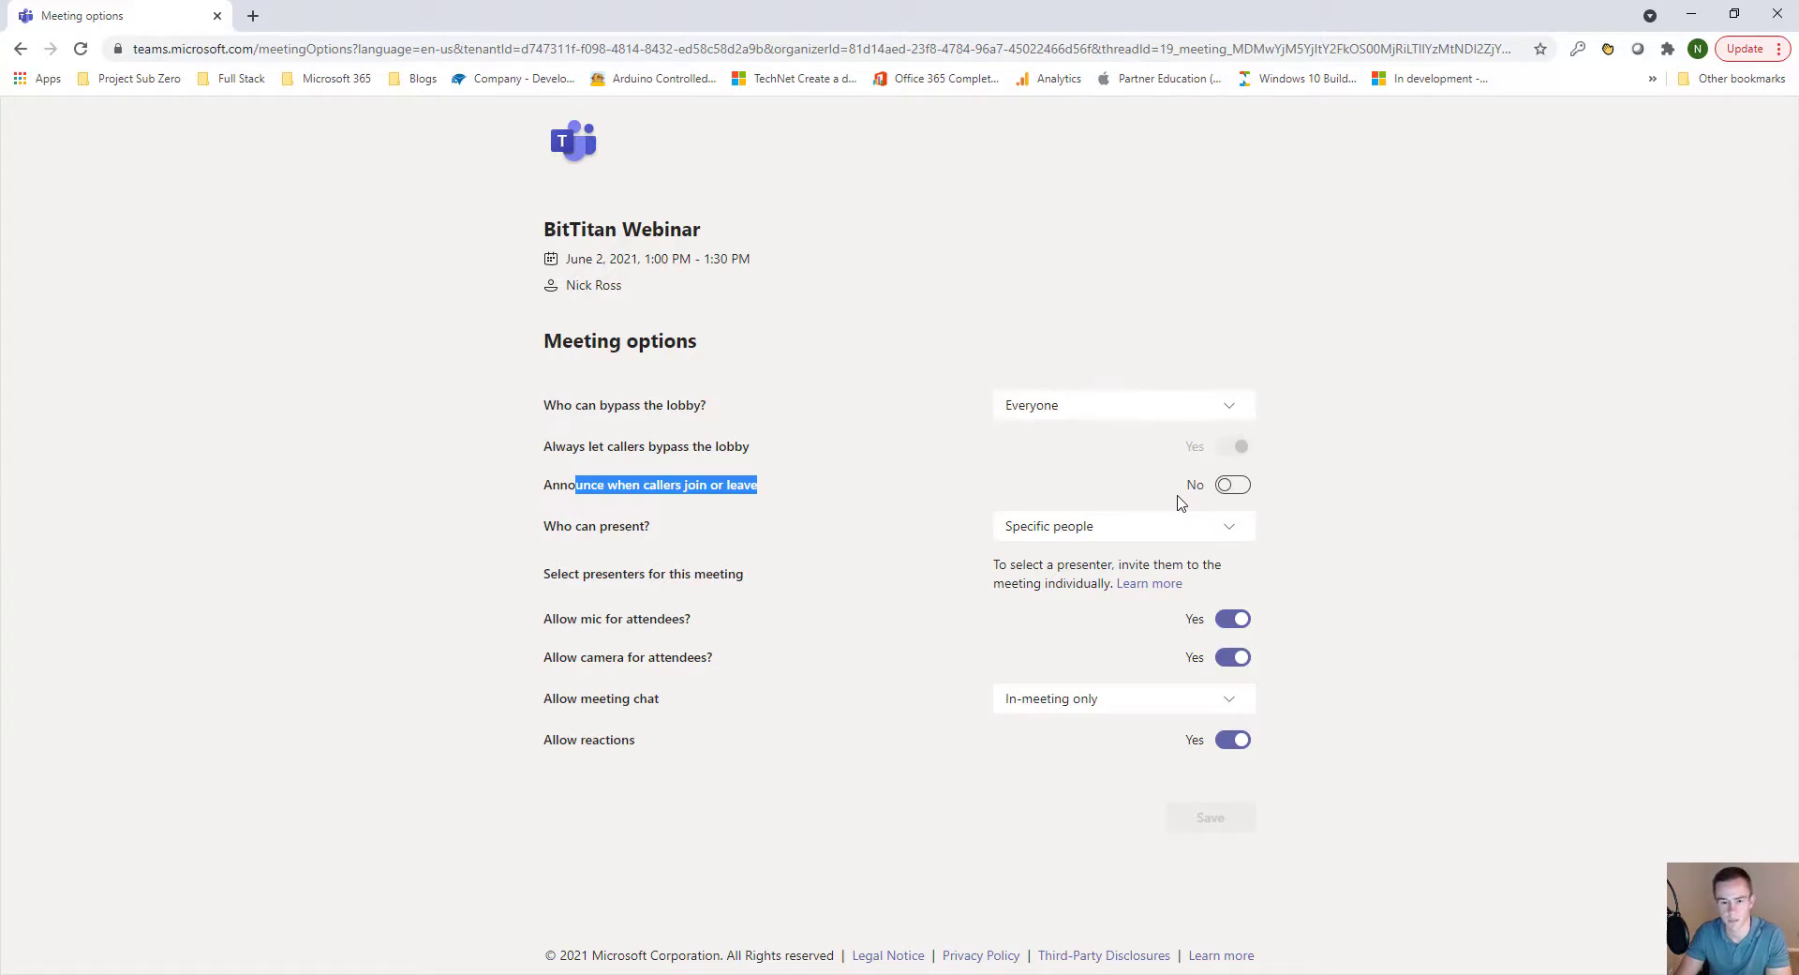
{"action": "left_click", "coordinate": [1047, 535]}
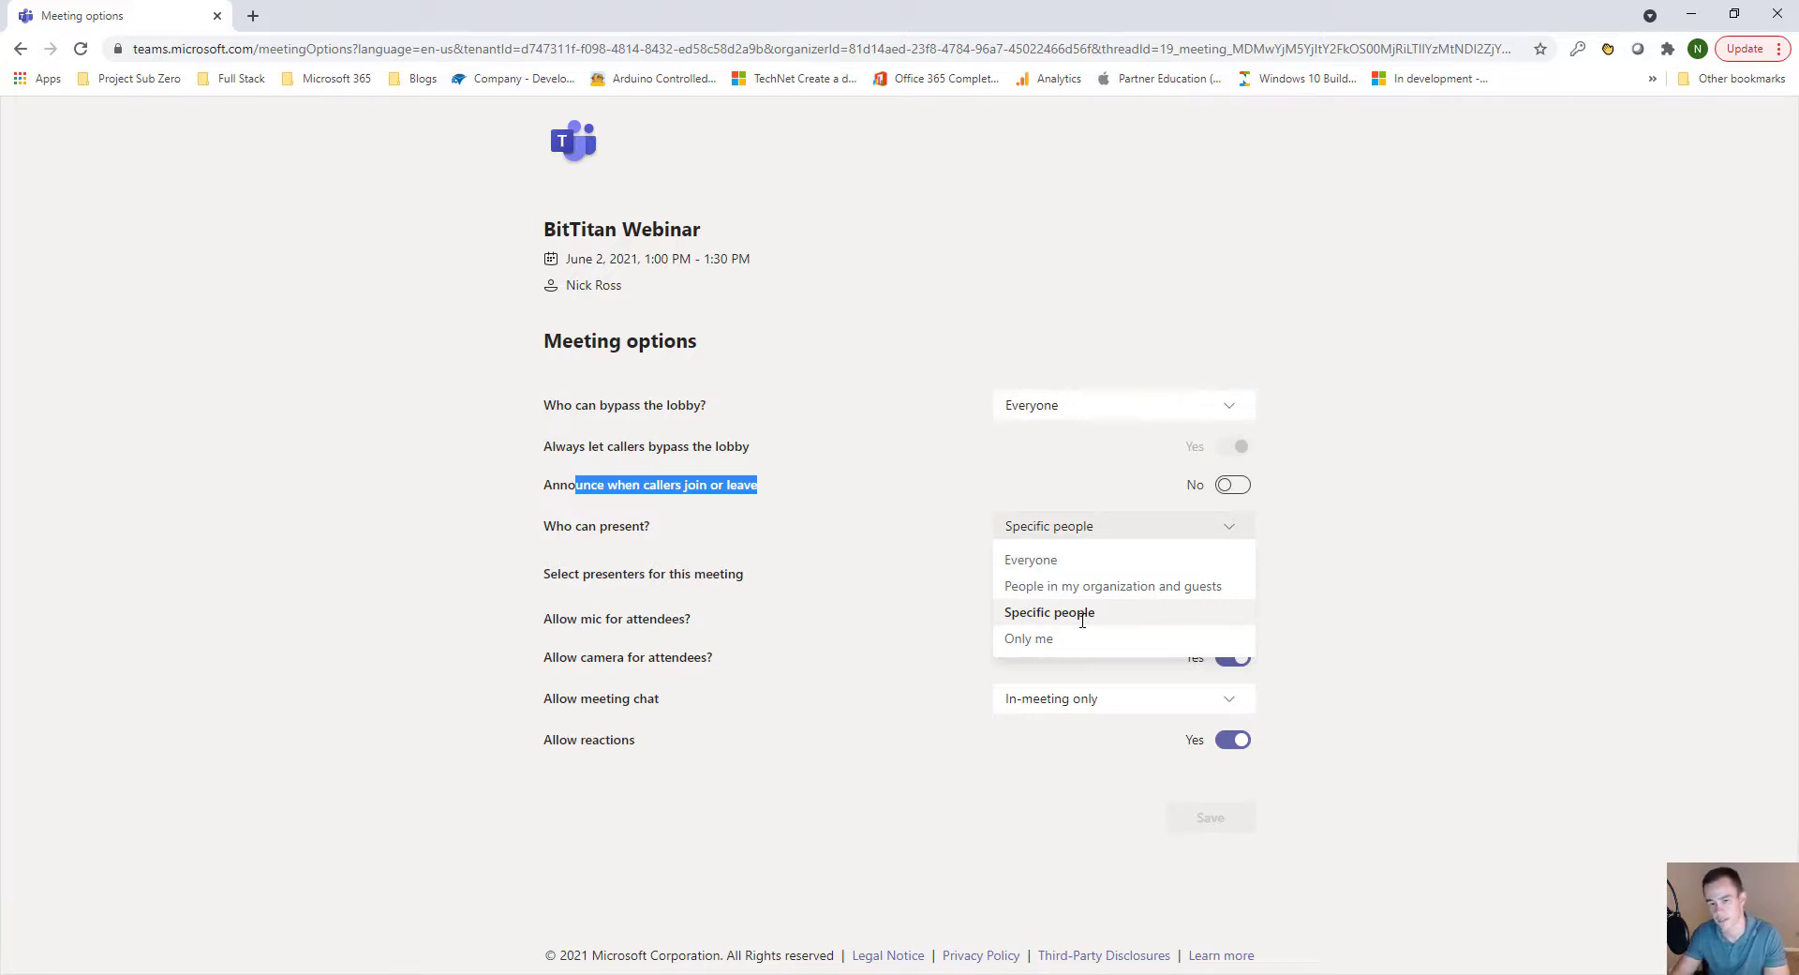
{"action": "left_click", "coordinate": [1067, 542]}
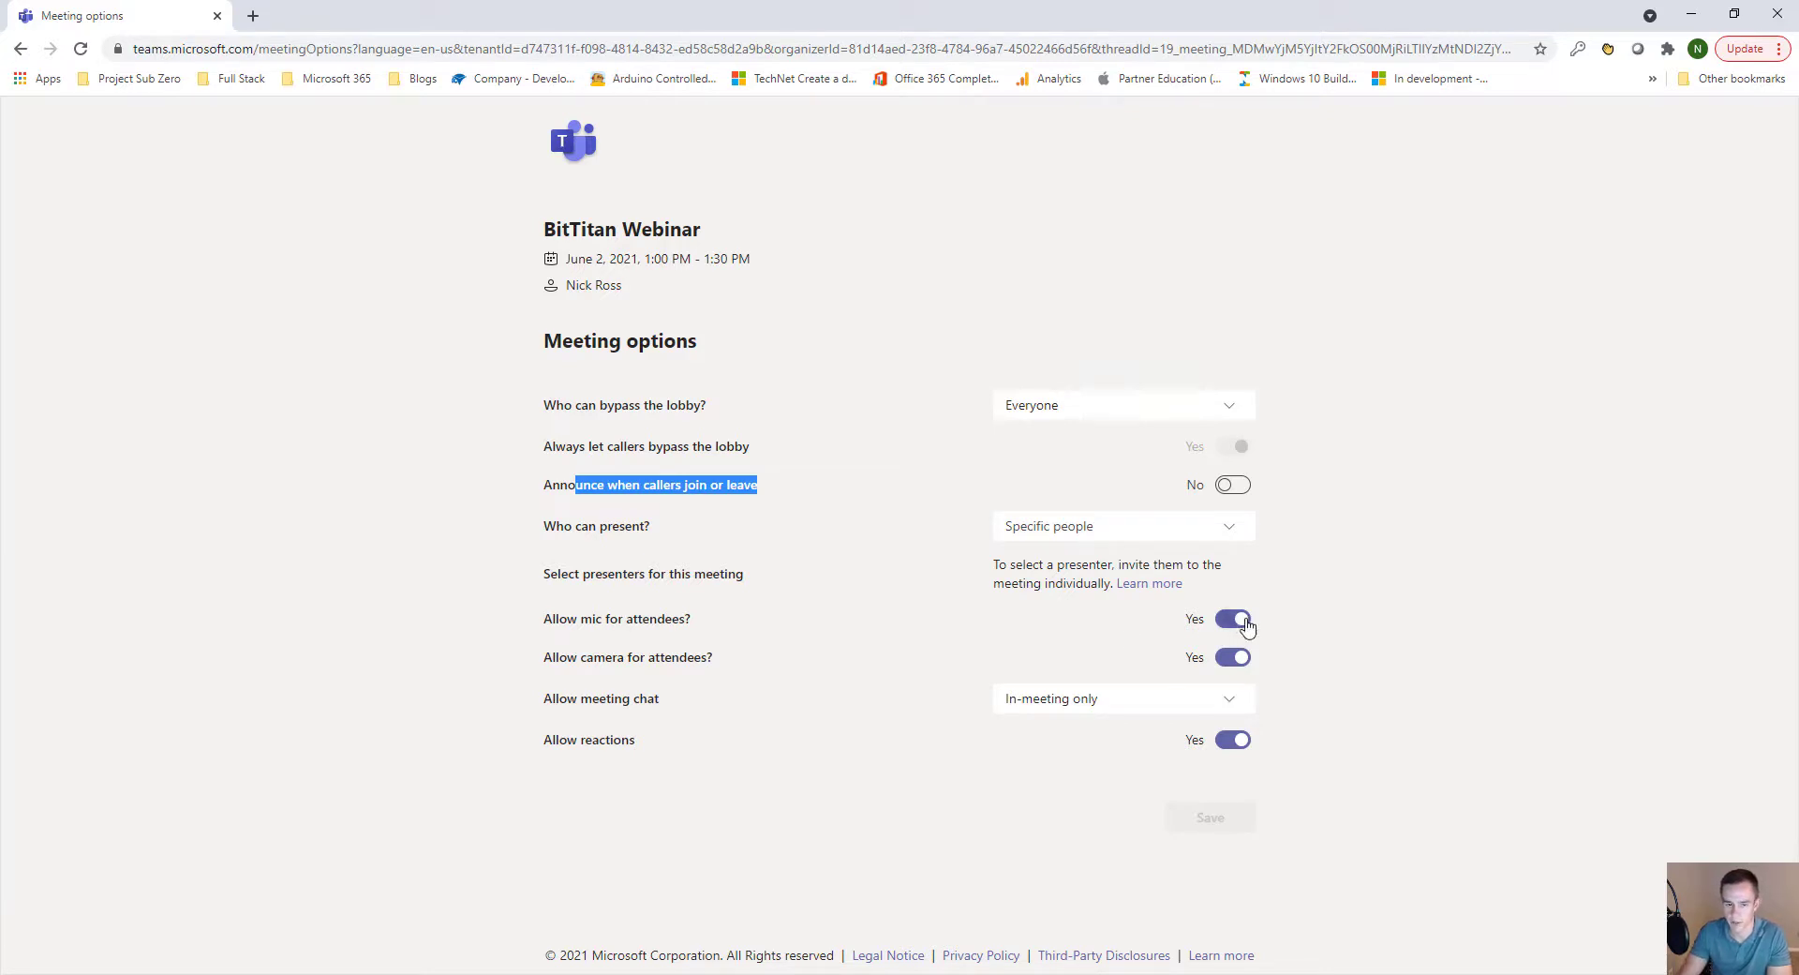
Step: Set meeting chat to In-meeting only and return to Outlook
{"action": "left_click", "coordinate": [1128, 710]}
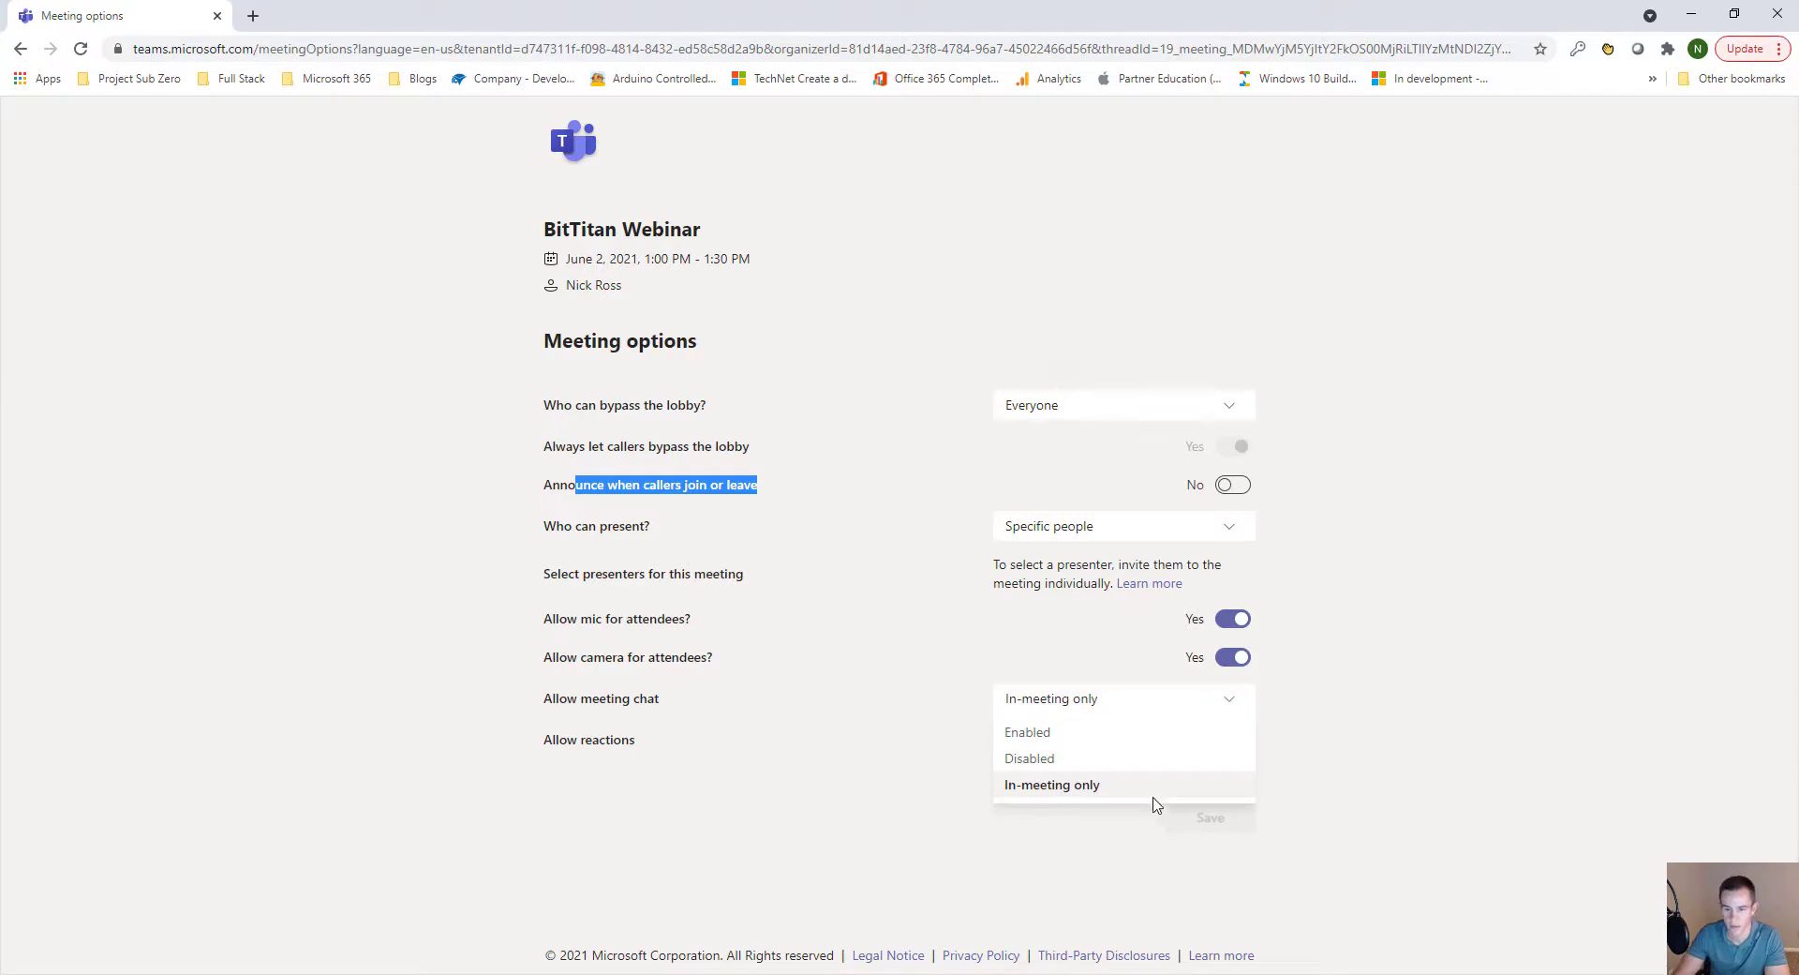
{"action": "left_click", "coordinate": [1092, 717]}
{"action": "left_click", "coordinate": [1092, 715]}
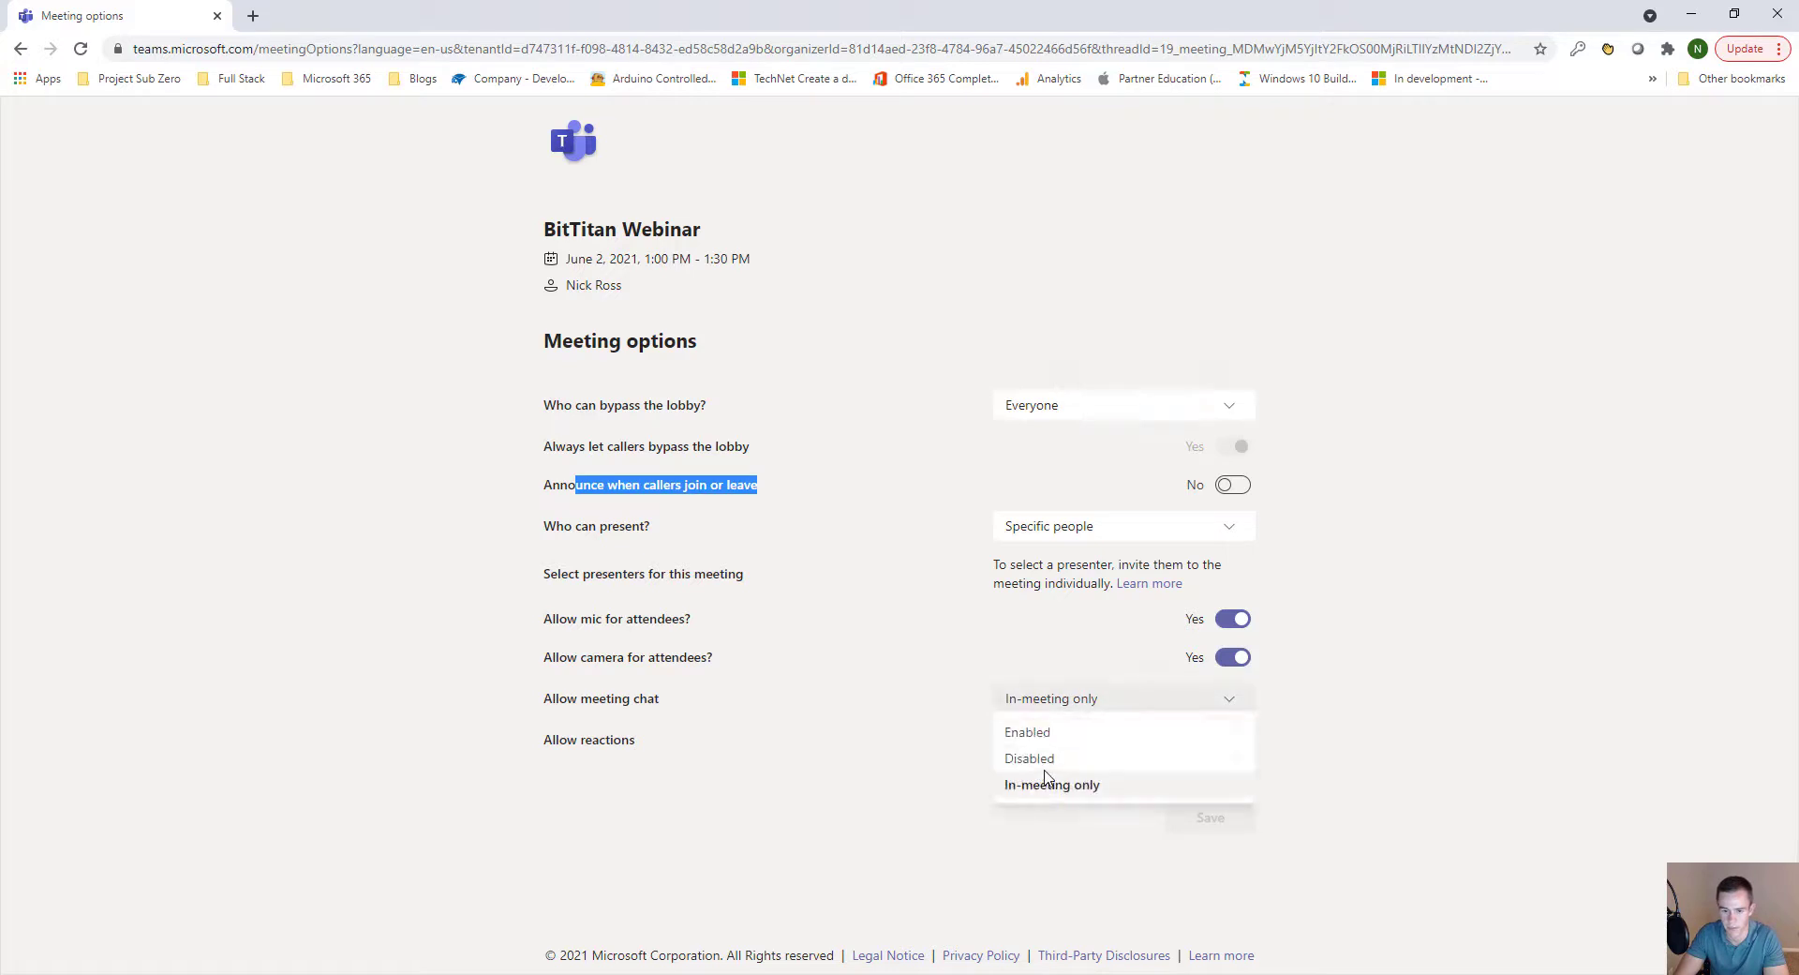
{"action": "left_click", "coordinate": [1083, 712]}
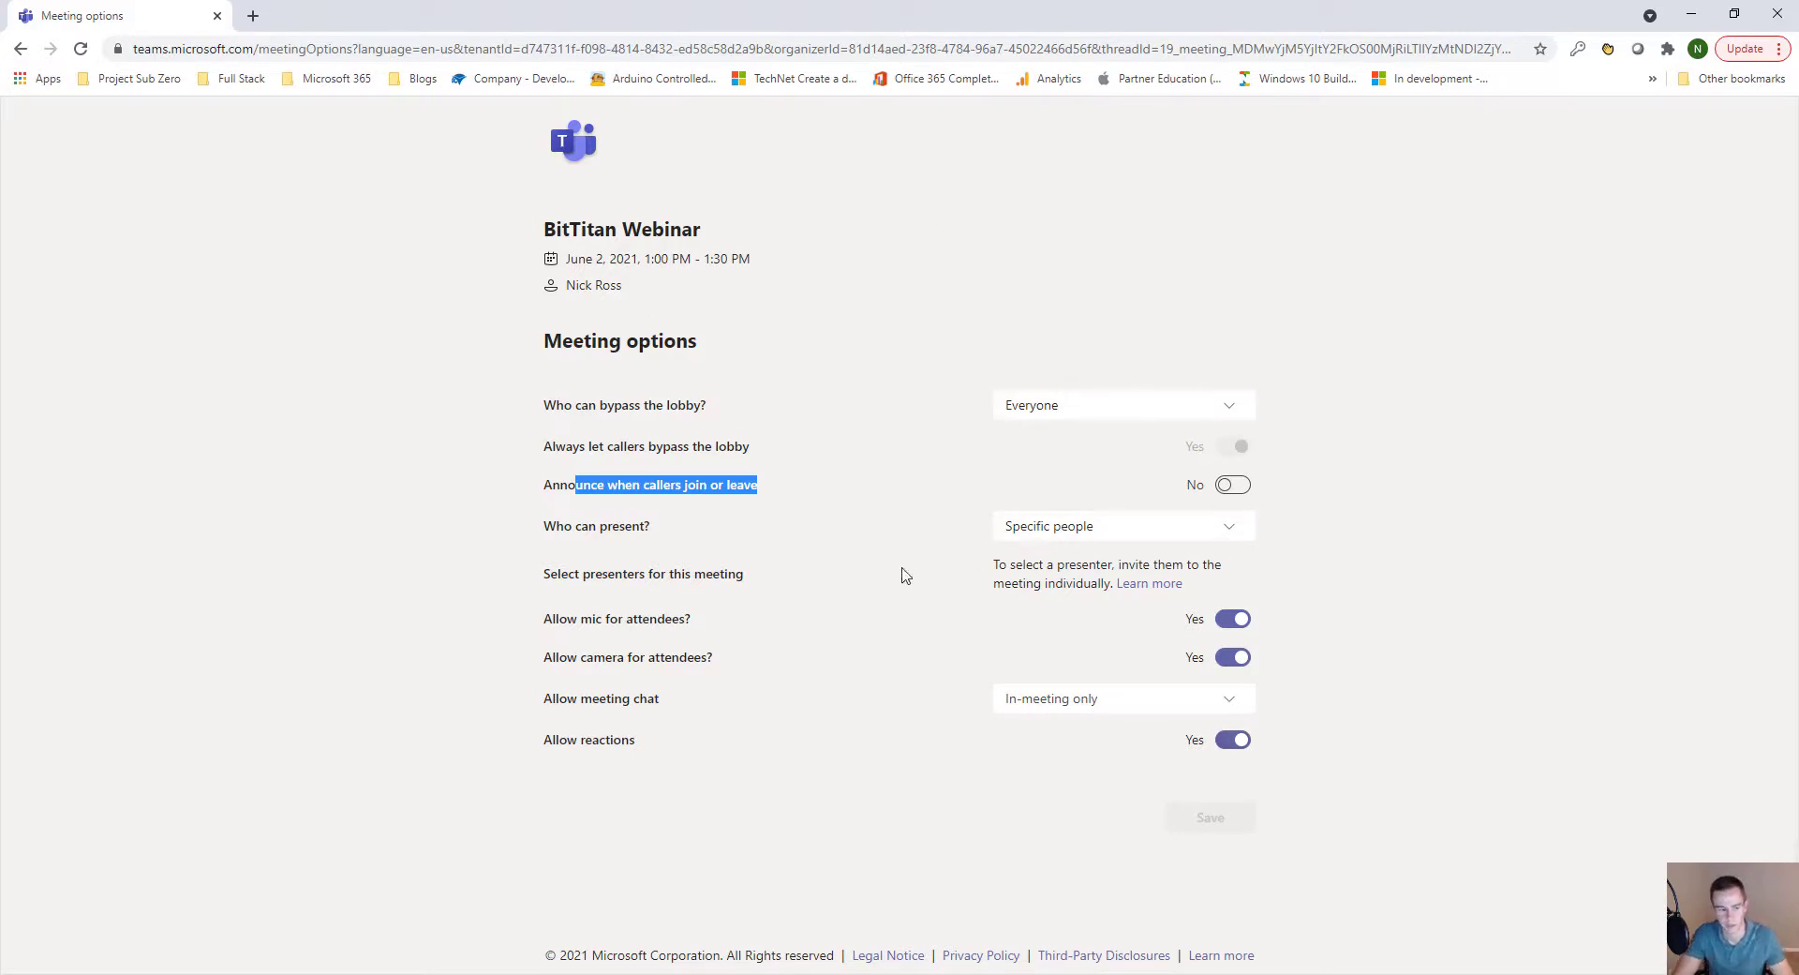
{"action": "left_click", "coordinate": [400, 681]}
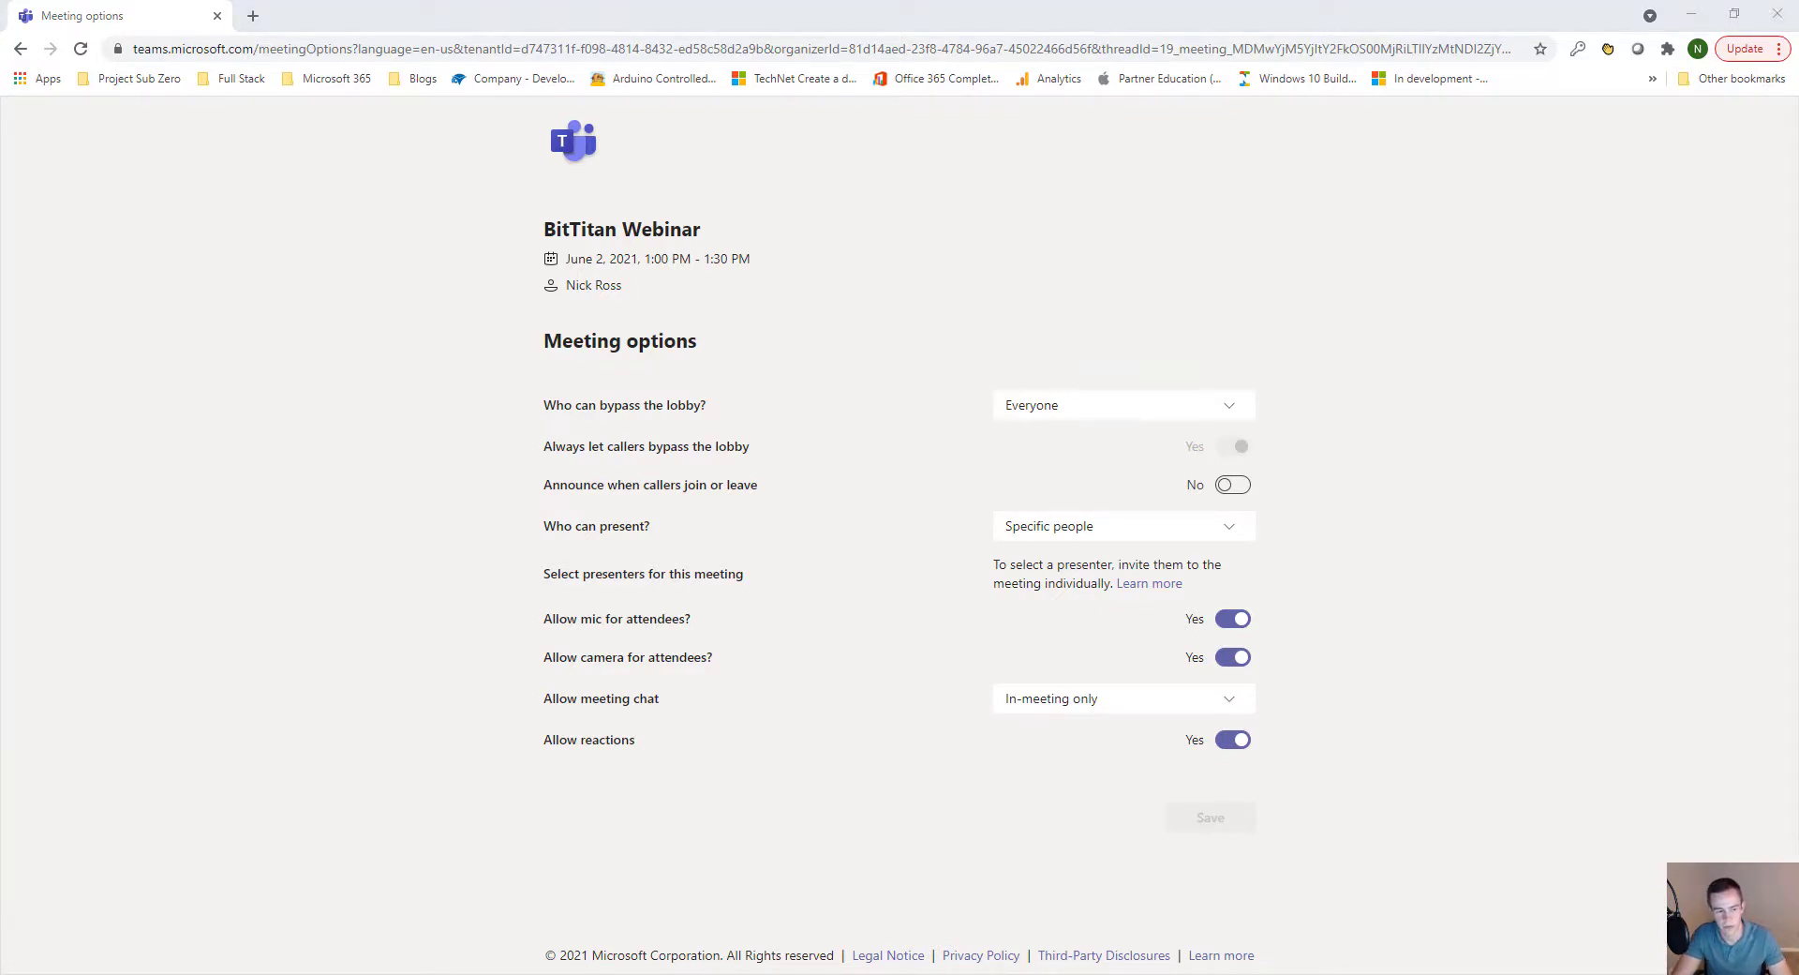
{"action": "key", "text": "alt+Tab"}
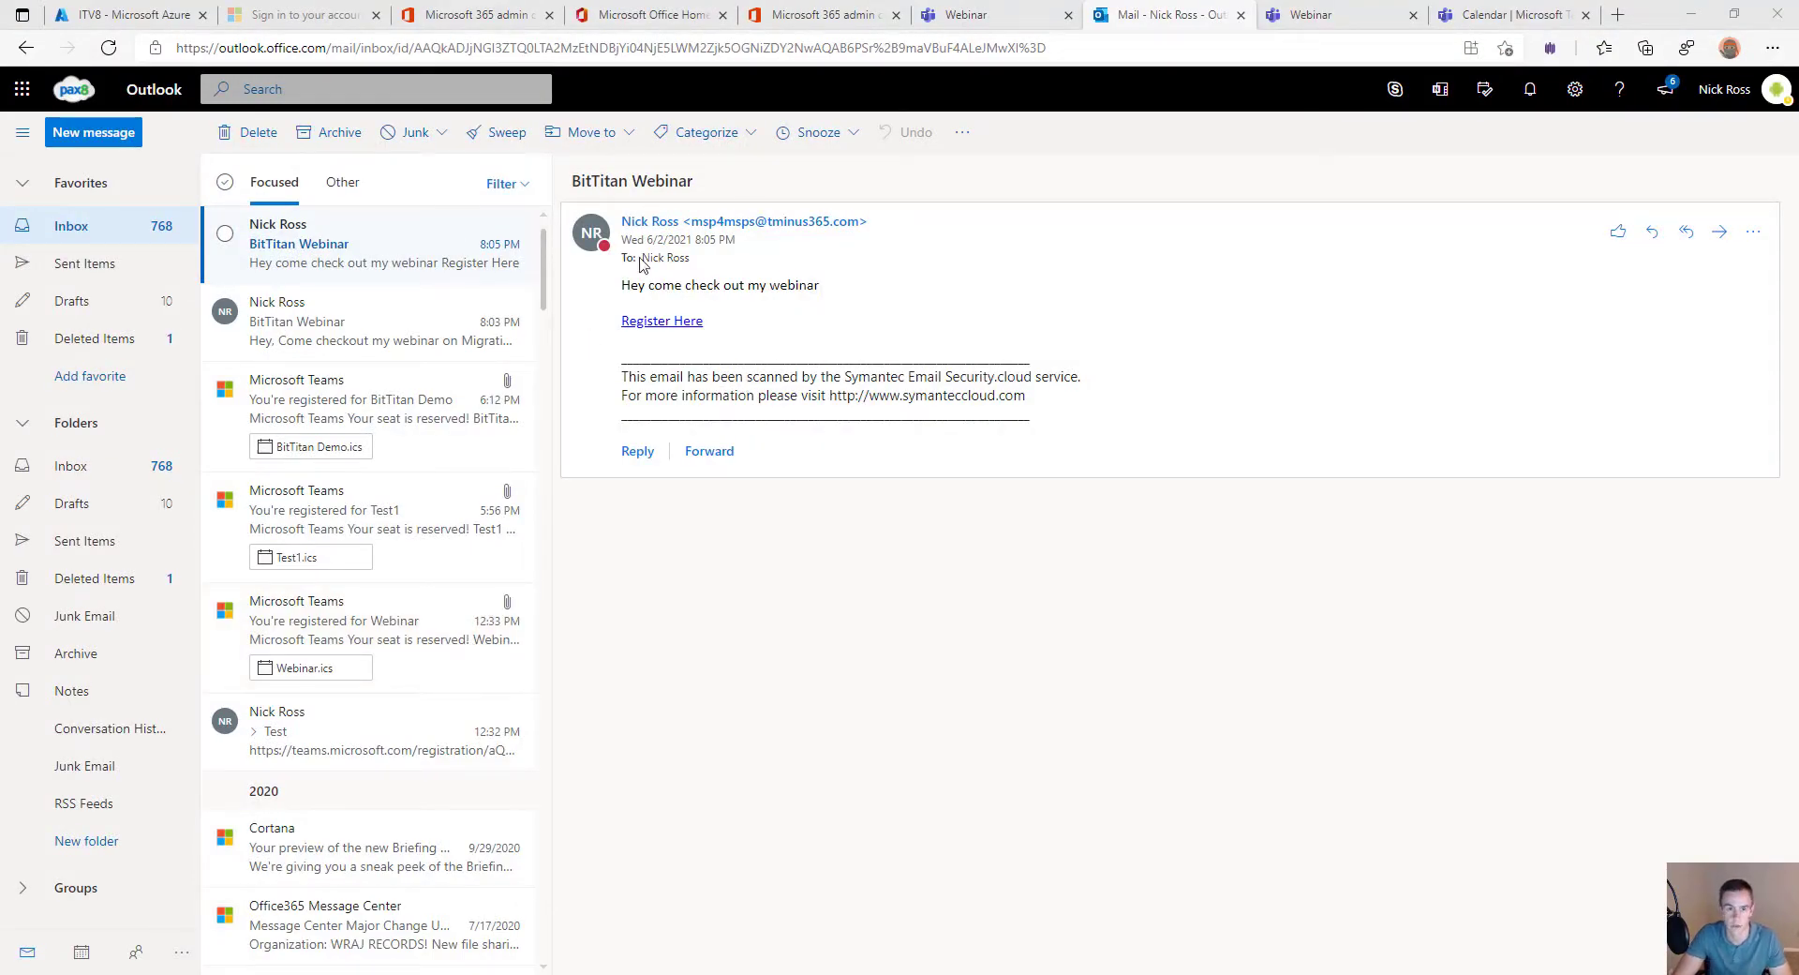
Step: Open the Register Here link in the BitTitan Webinar email
{"action": "left_click", "coordinate": [660, 322]}
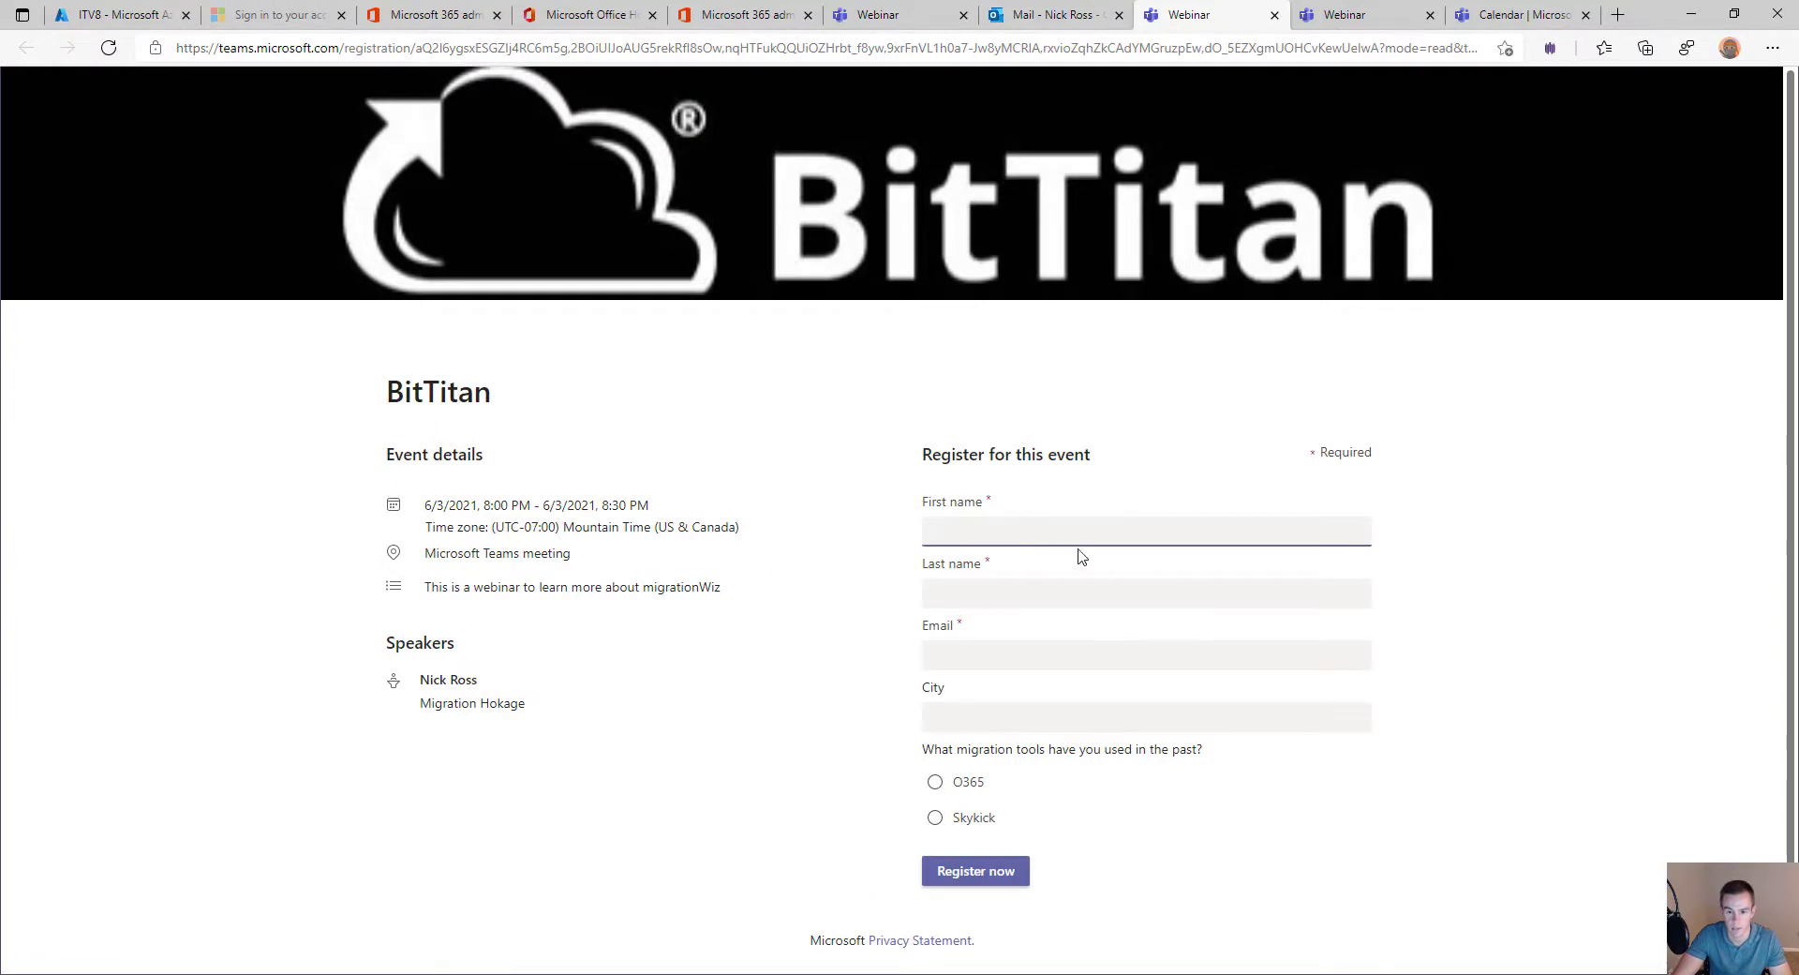
Step: Autofill the registrant's details, select Skykick as past migration tool, and register
{"action": "type", "text": "Nick"}
{"action": "key", "text": "Down"}
{"action": "key", "text": "Return"}
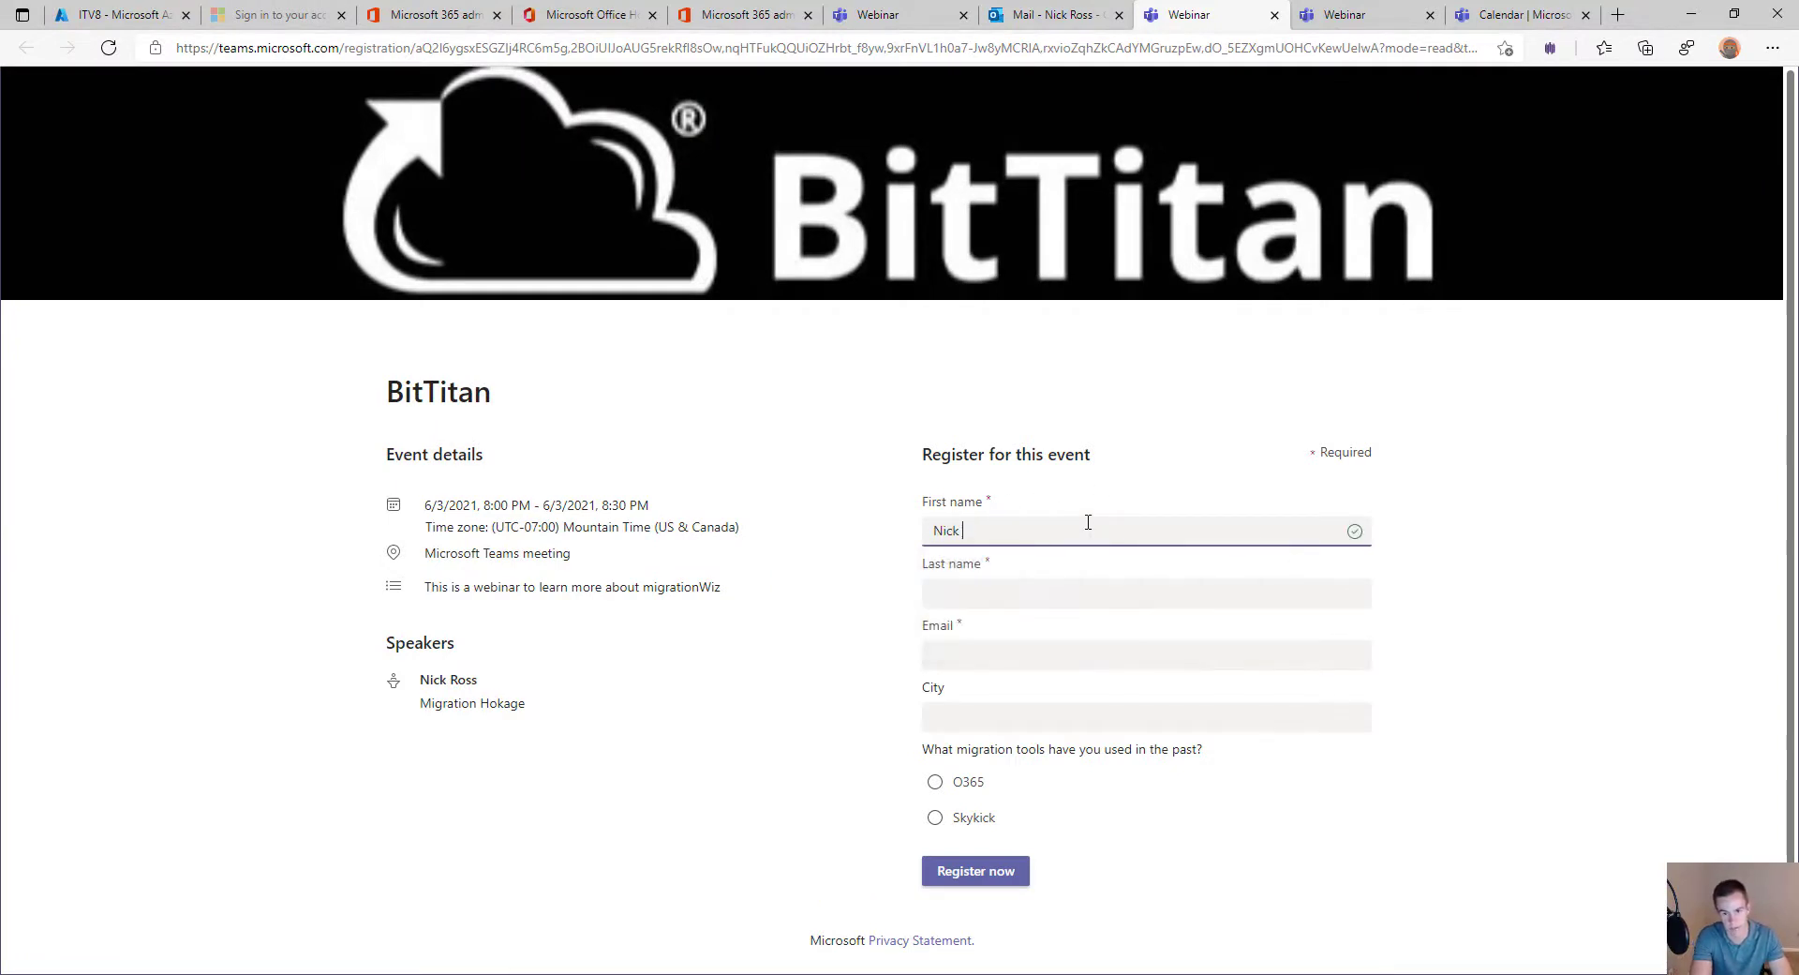
{"action": "left_click", "coordinate": [969, 825]}
{"action": "left_click", "coordinate": [987, 876]}
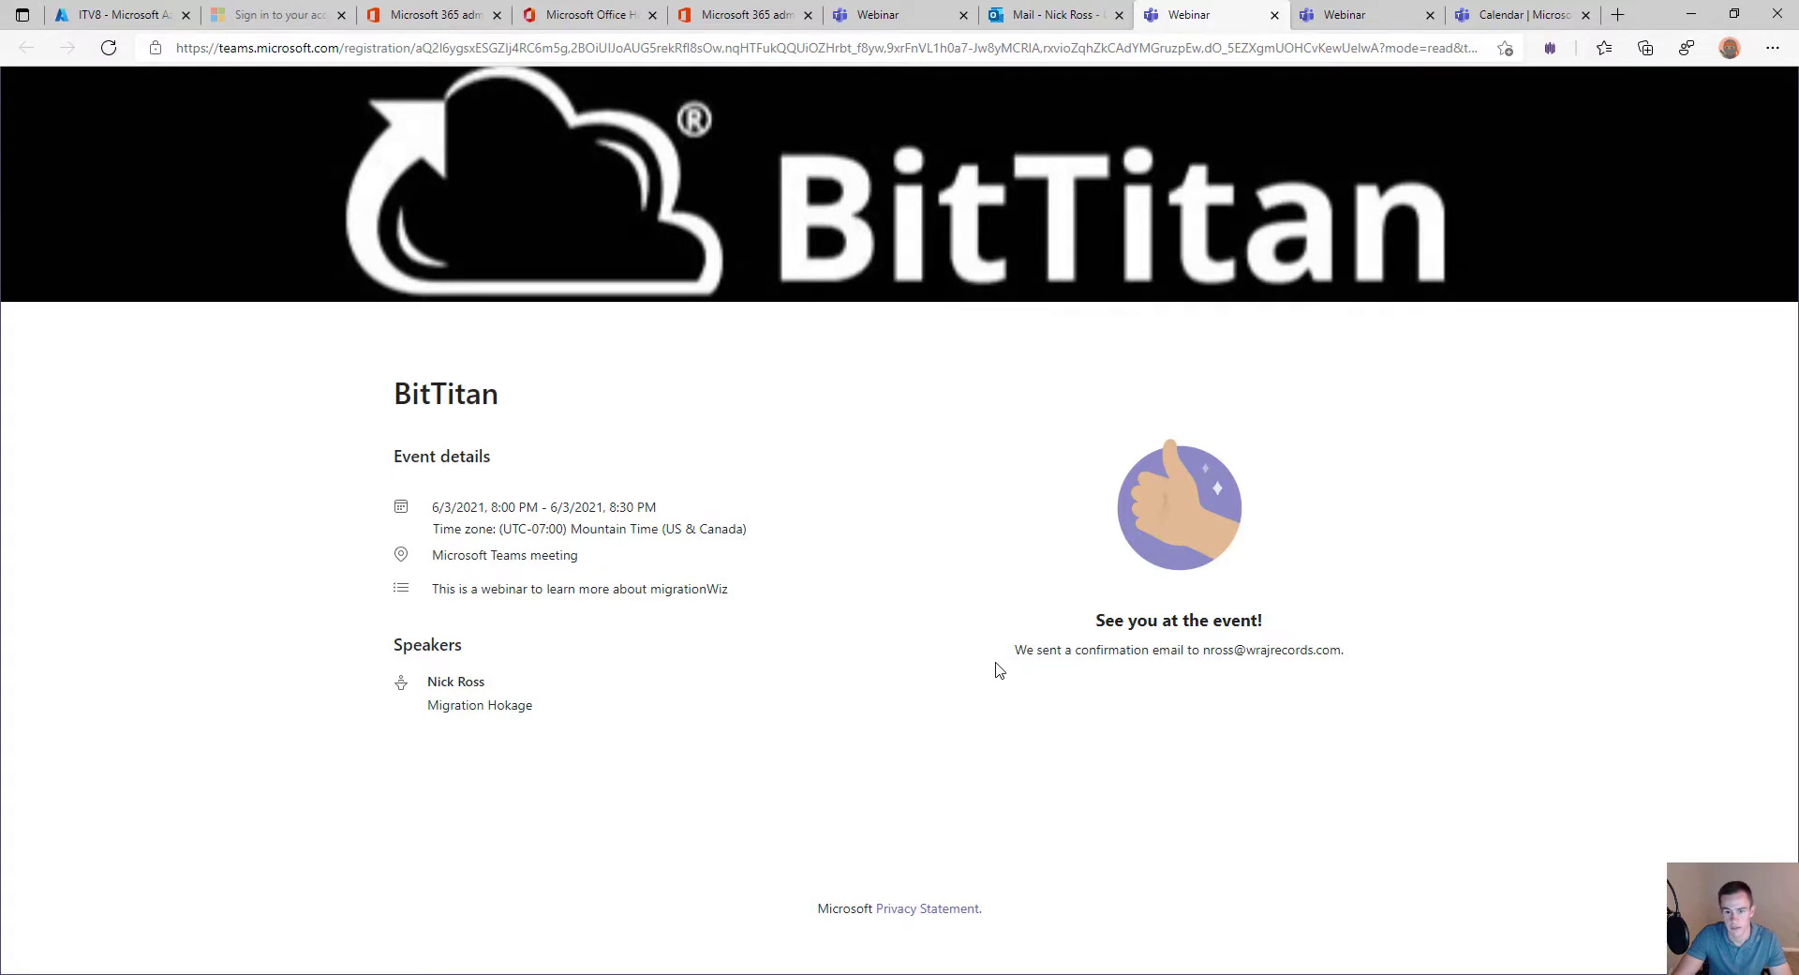
{"action": "left_click_drag", "start_coordinate": [1040, 653], "coordinate": [1374, 667]}
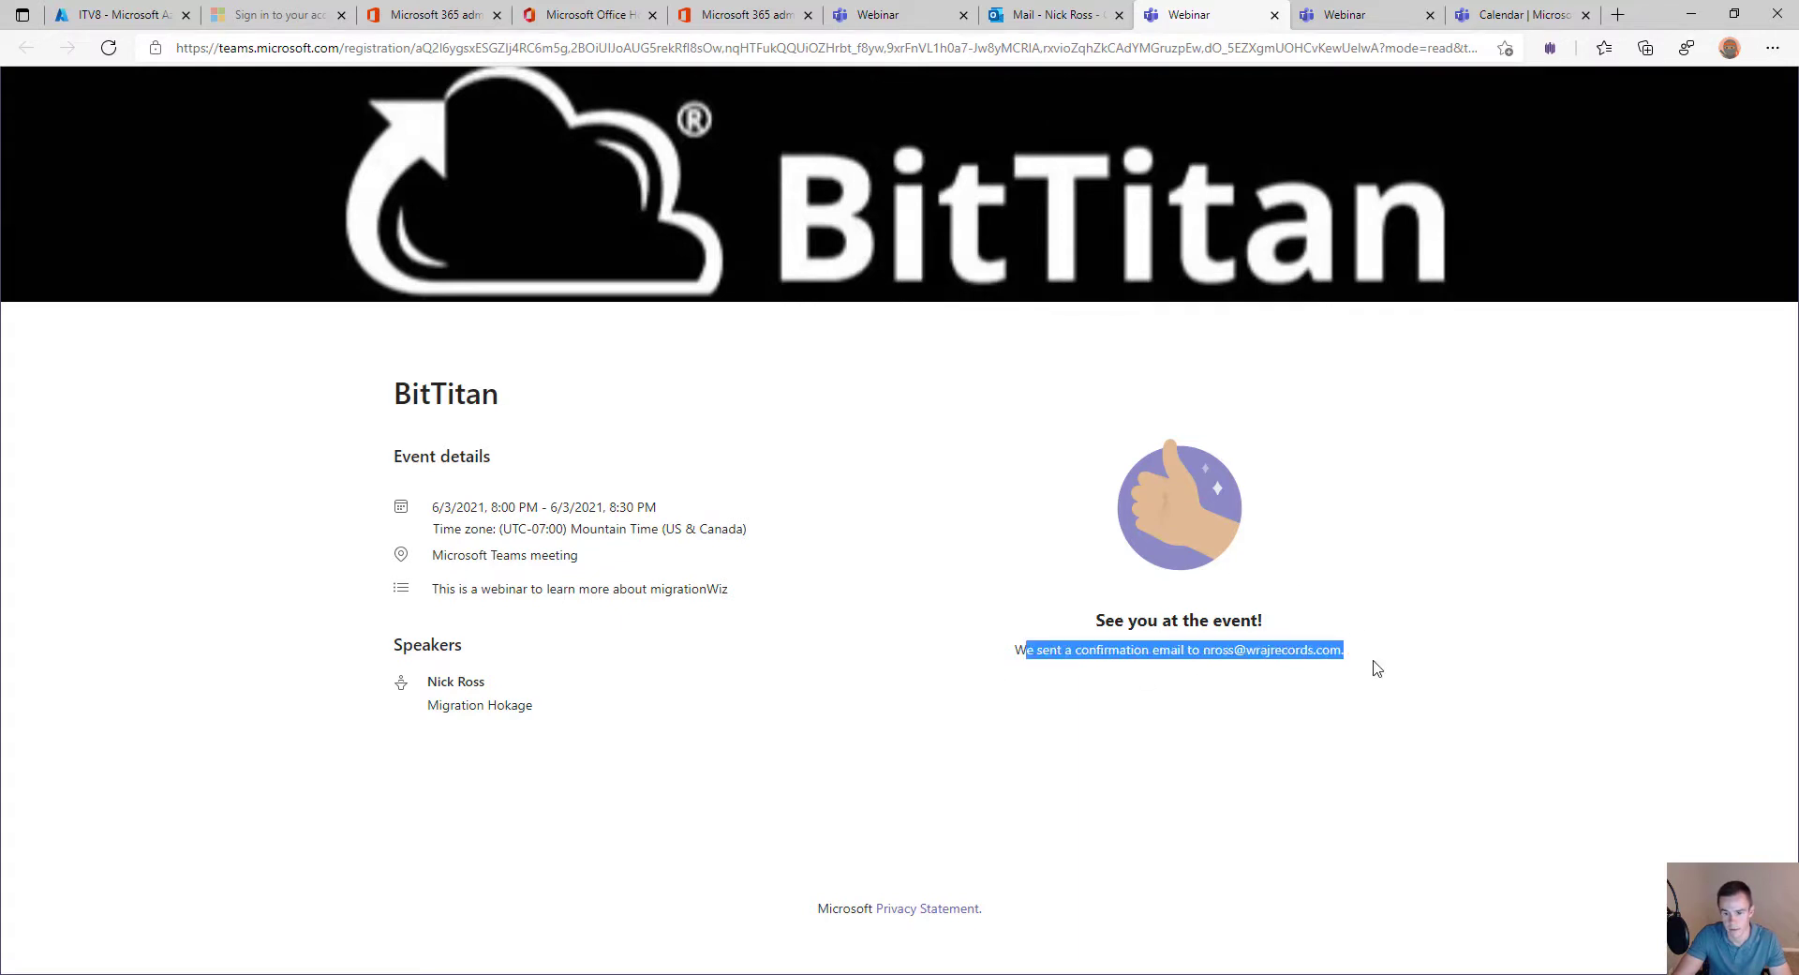
{"action": "left_click", "coordinate": [1308, 681]}
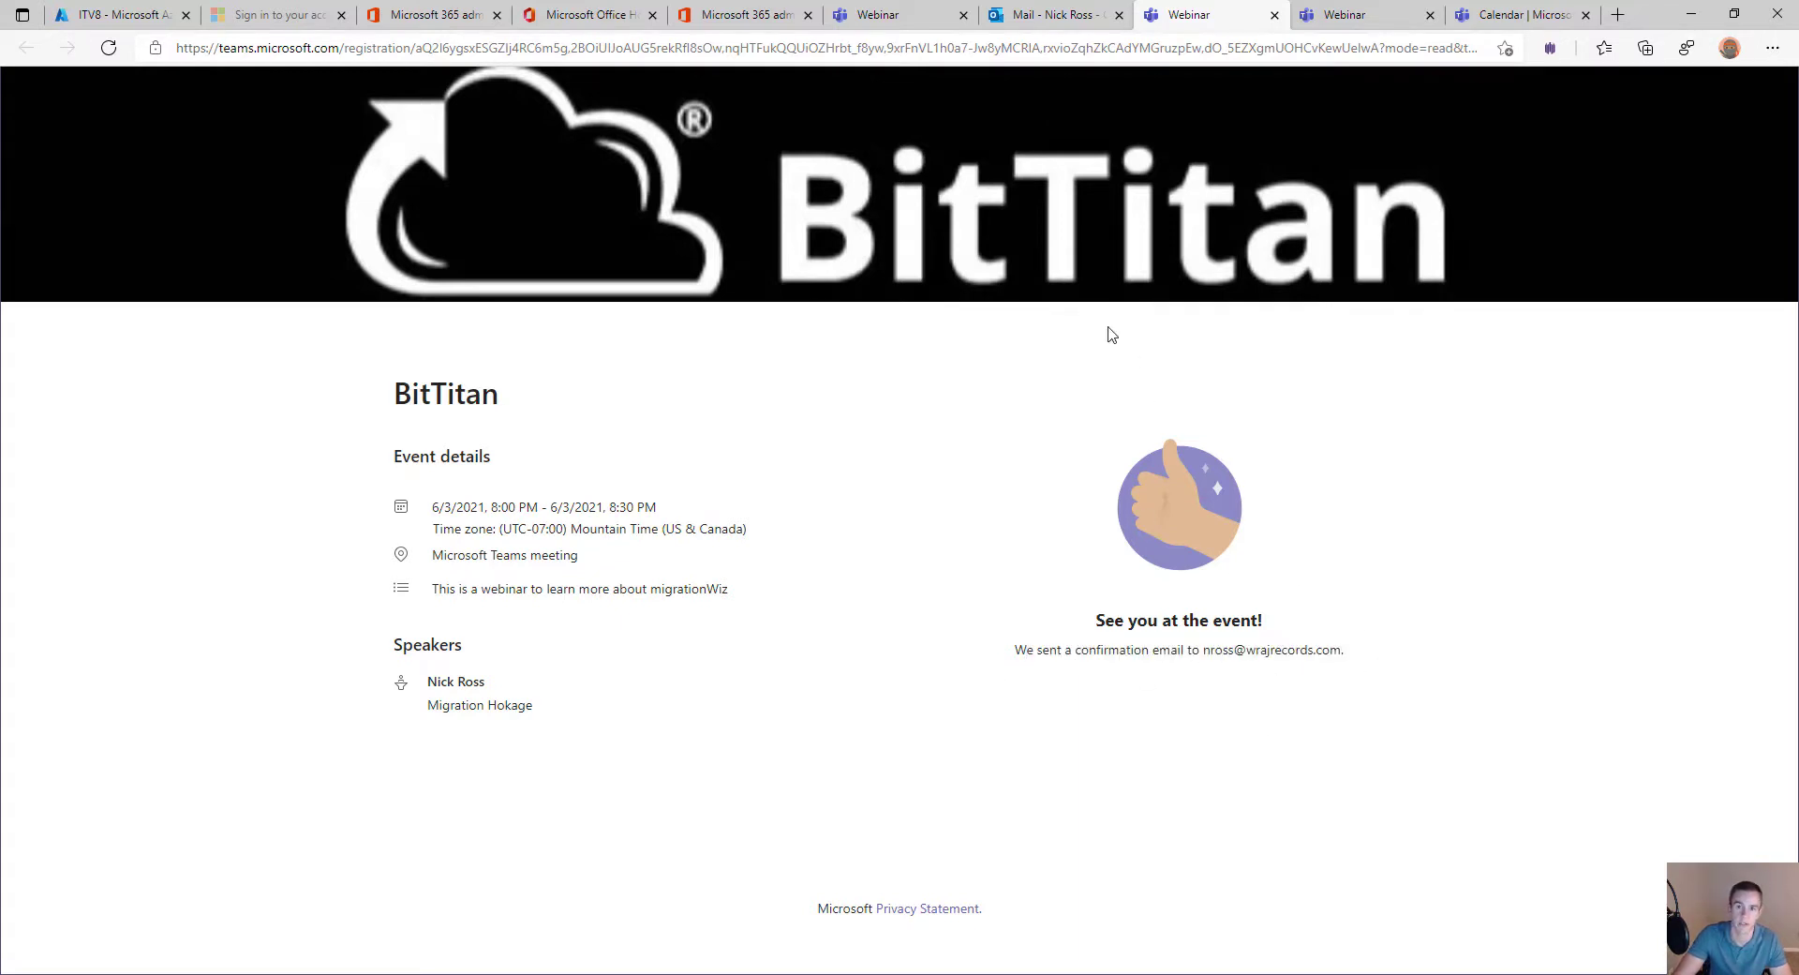
{"action": "left_click", "coordinate": [1077, 12]}
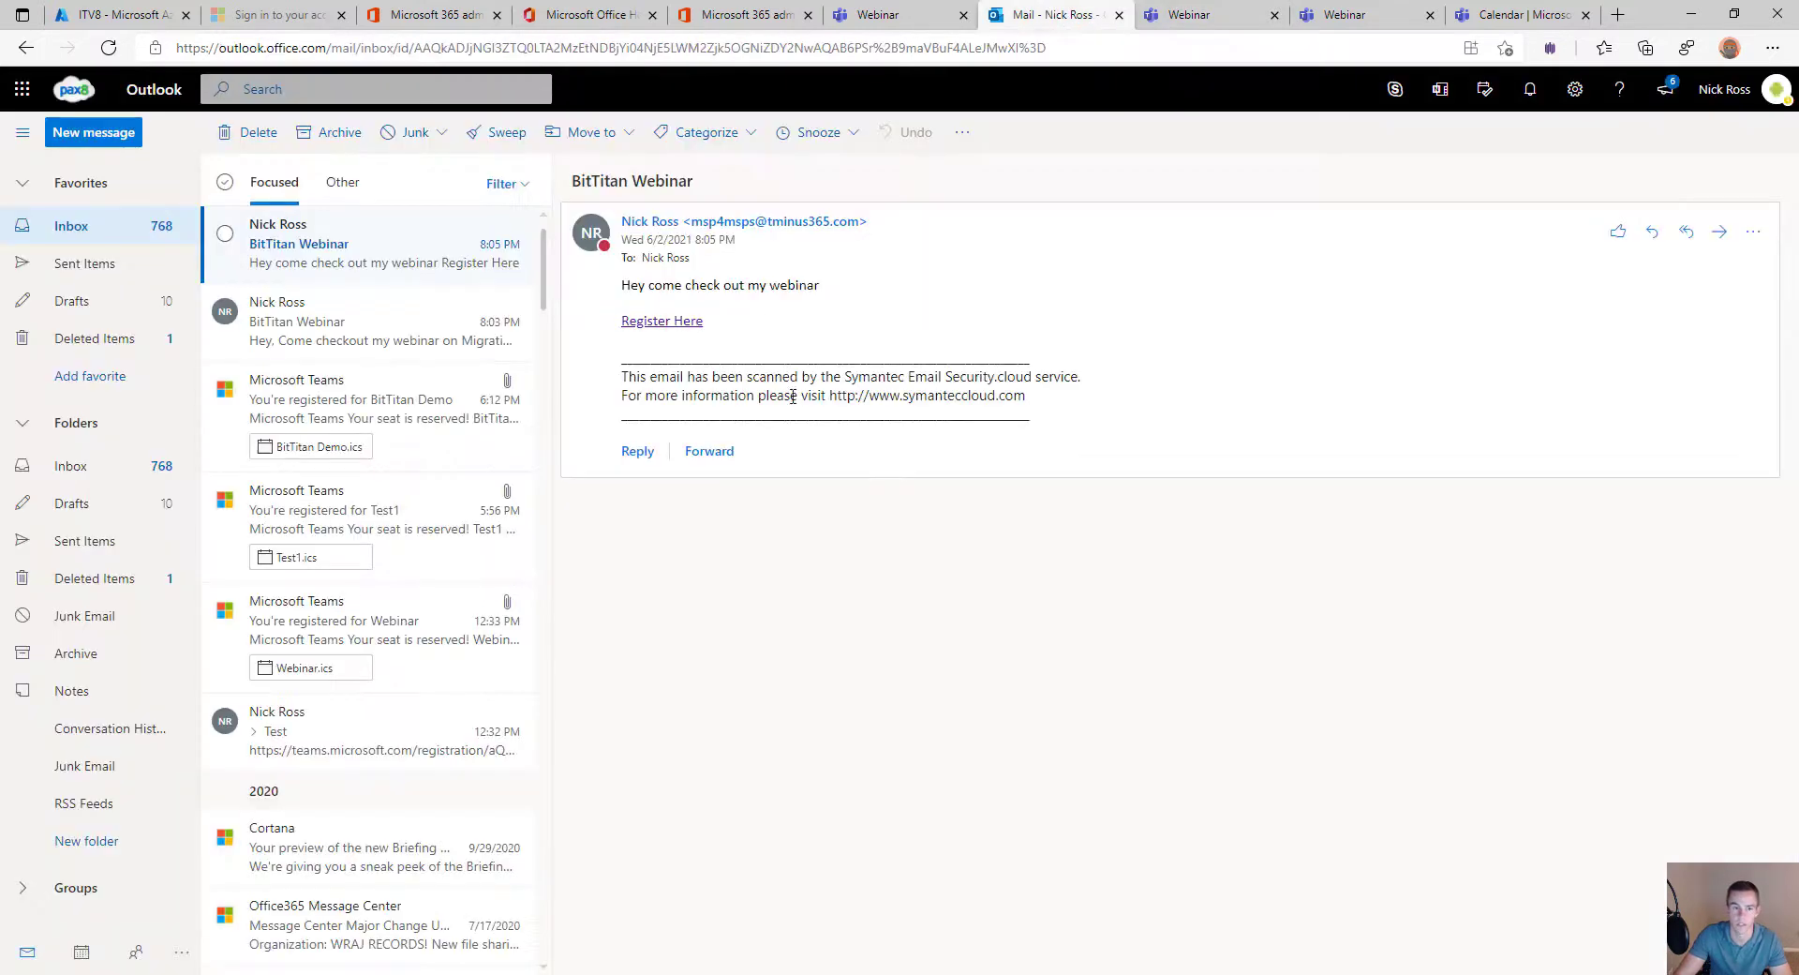
Step: Open the You're registered confirmation and add its BitTitan.ics invite to the calendar
{"action": "left_click", "coordinate": [433, 323]}
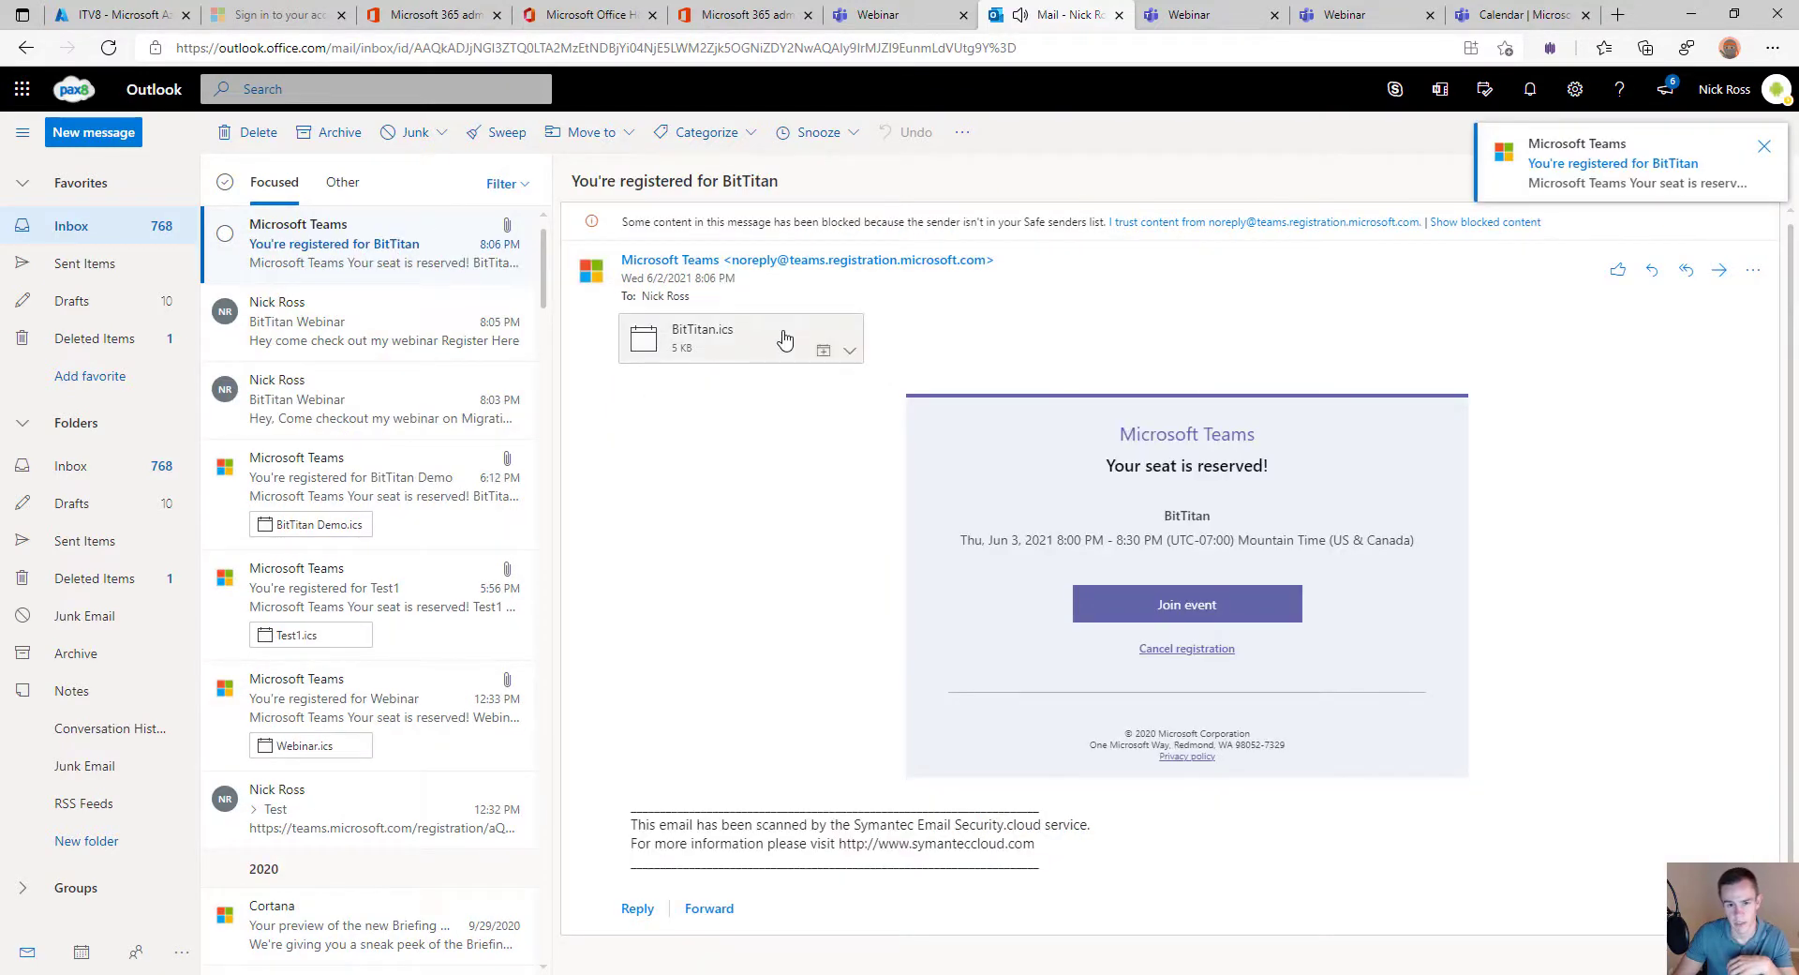
{"action": "left_click", "coordinate": [822, 351]}
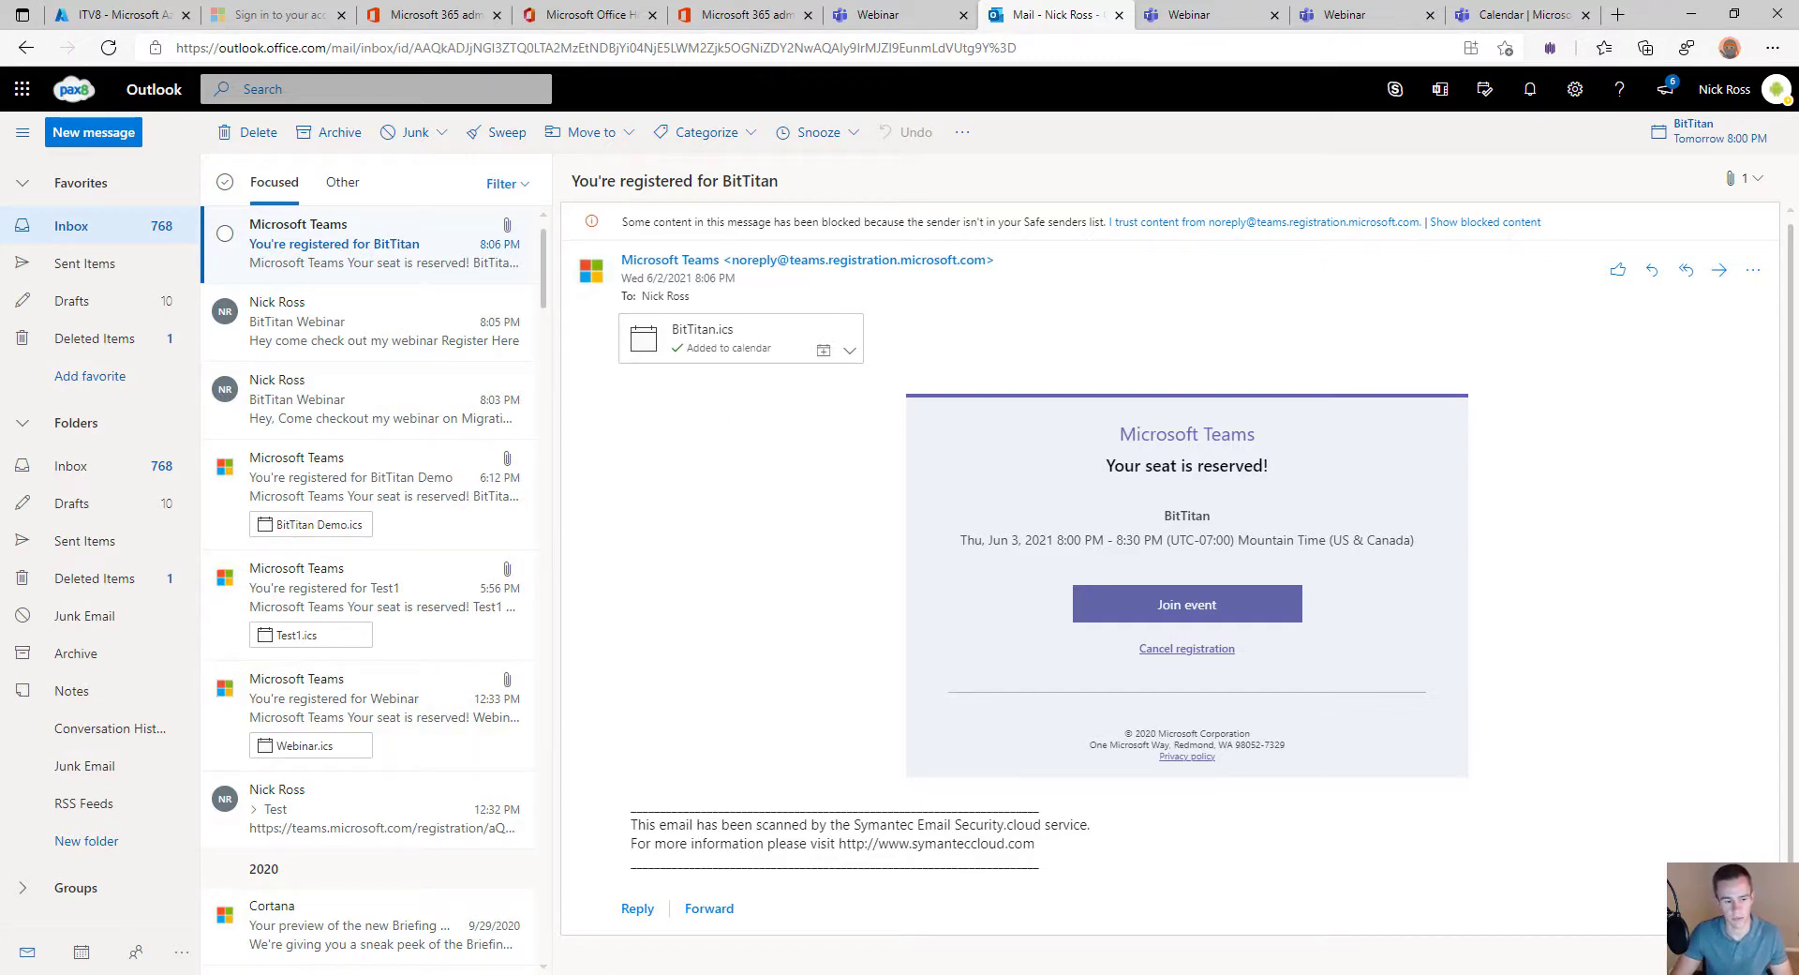
{"action": "key", "text": "alt+Tab"}
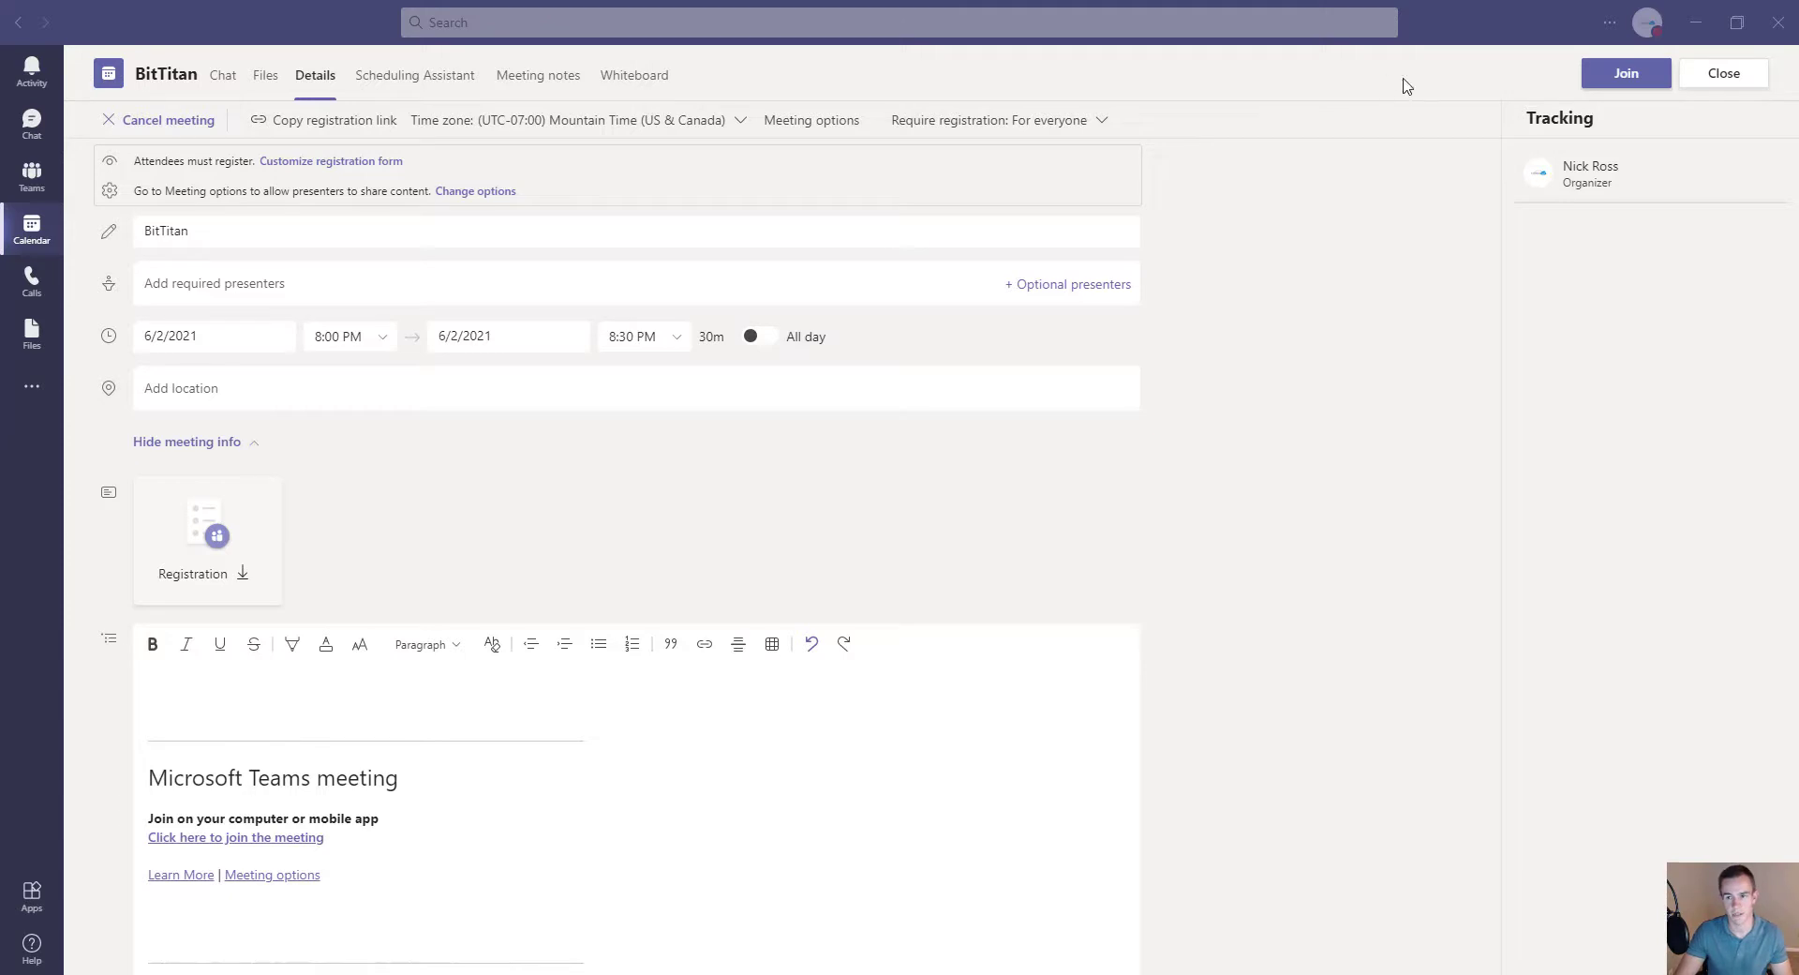
Step: Join the BitTitan meeting with camera and mic off, maximizing the meeting window
{"action": "left_click", "coordinate": [1624, 73]}
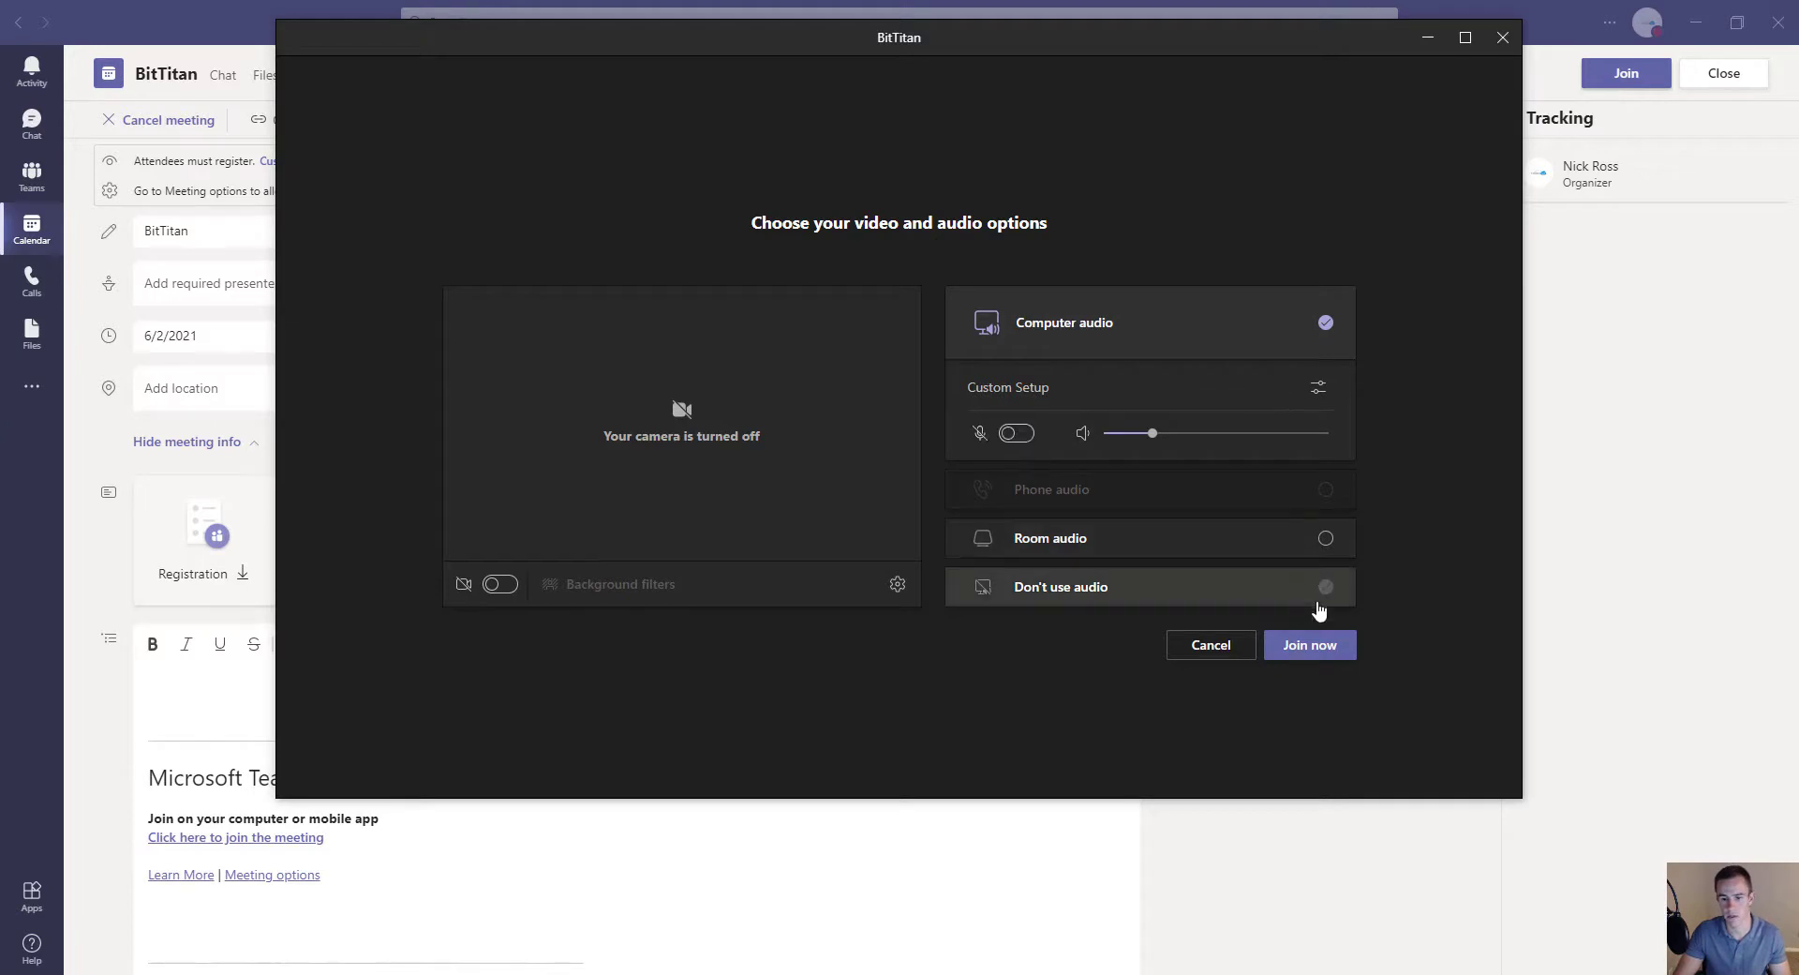
{"action": "left_click", "coordinate": [1340, 644]}
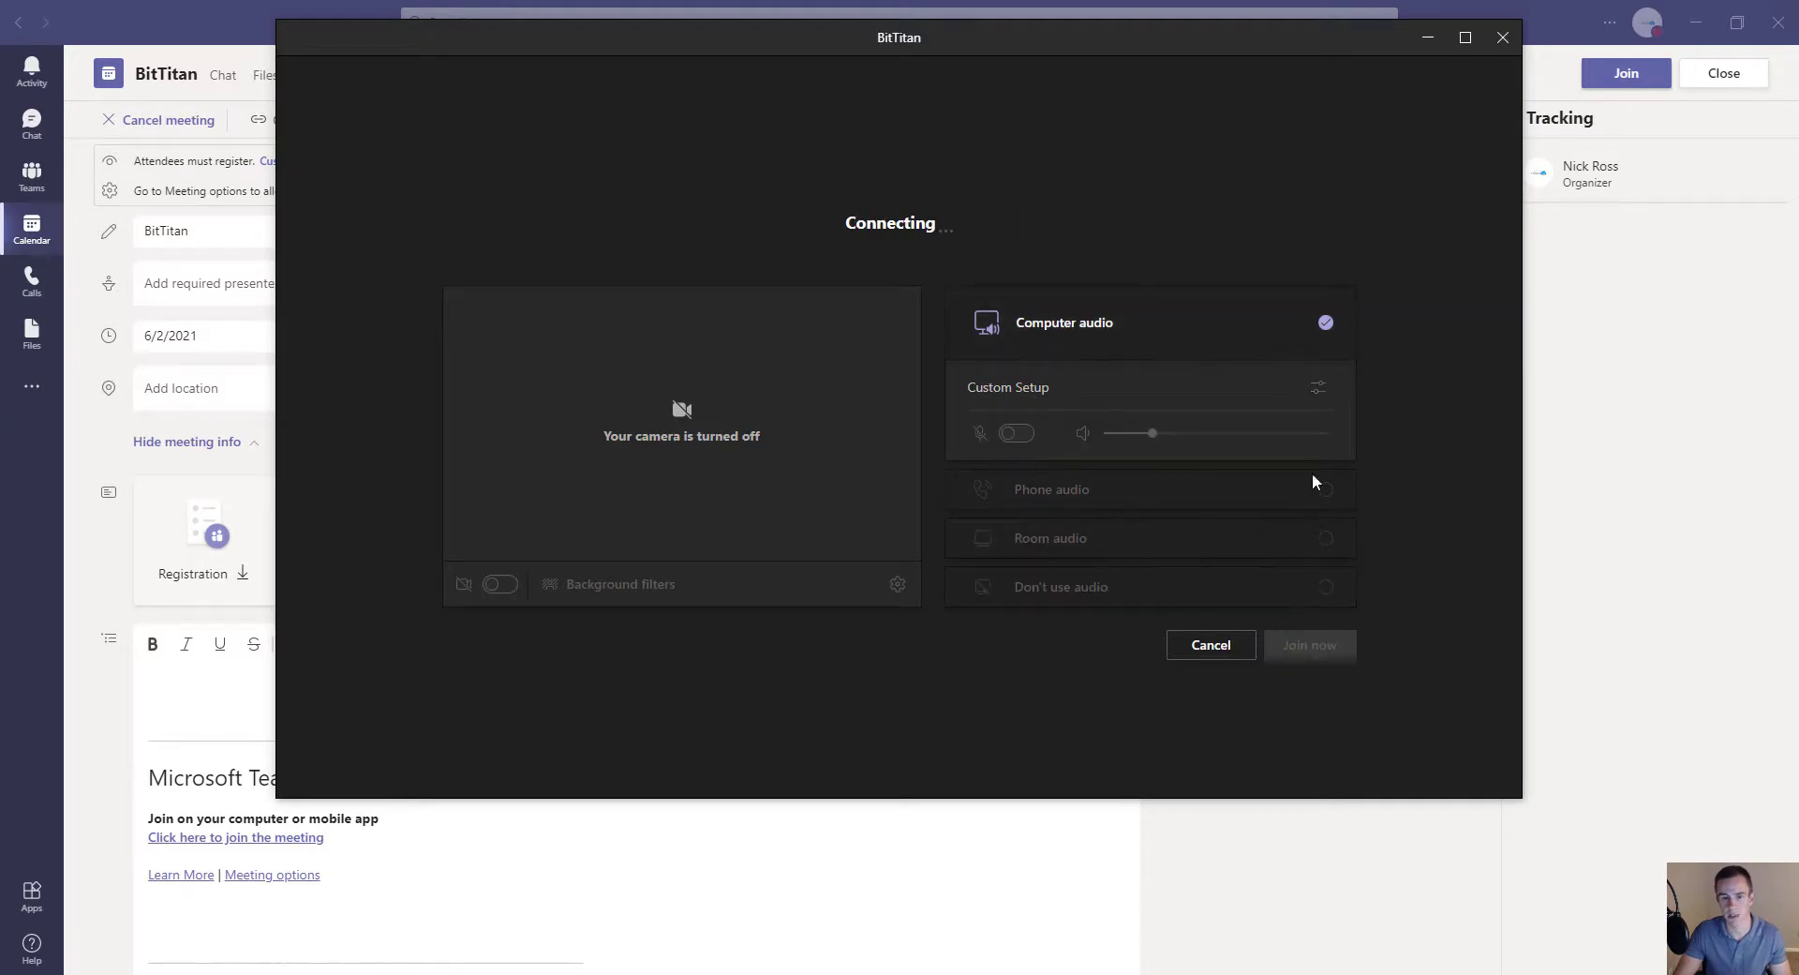
{"action": "double_click", "coordinate": [881, 36]}
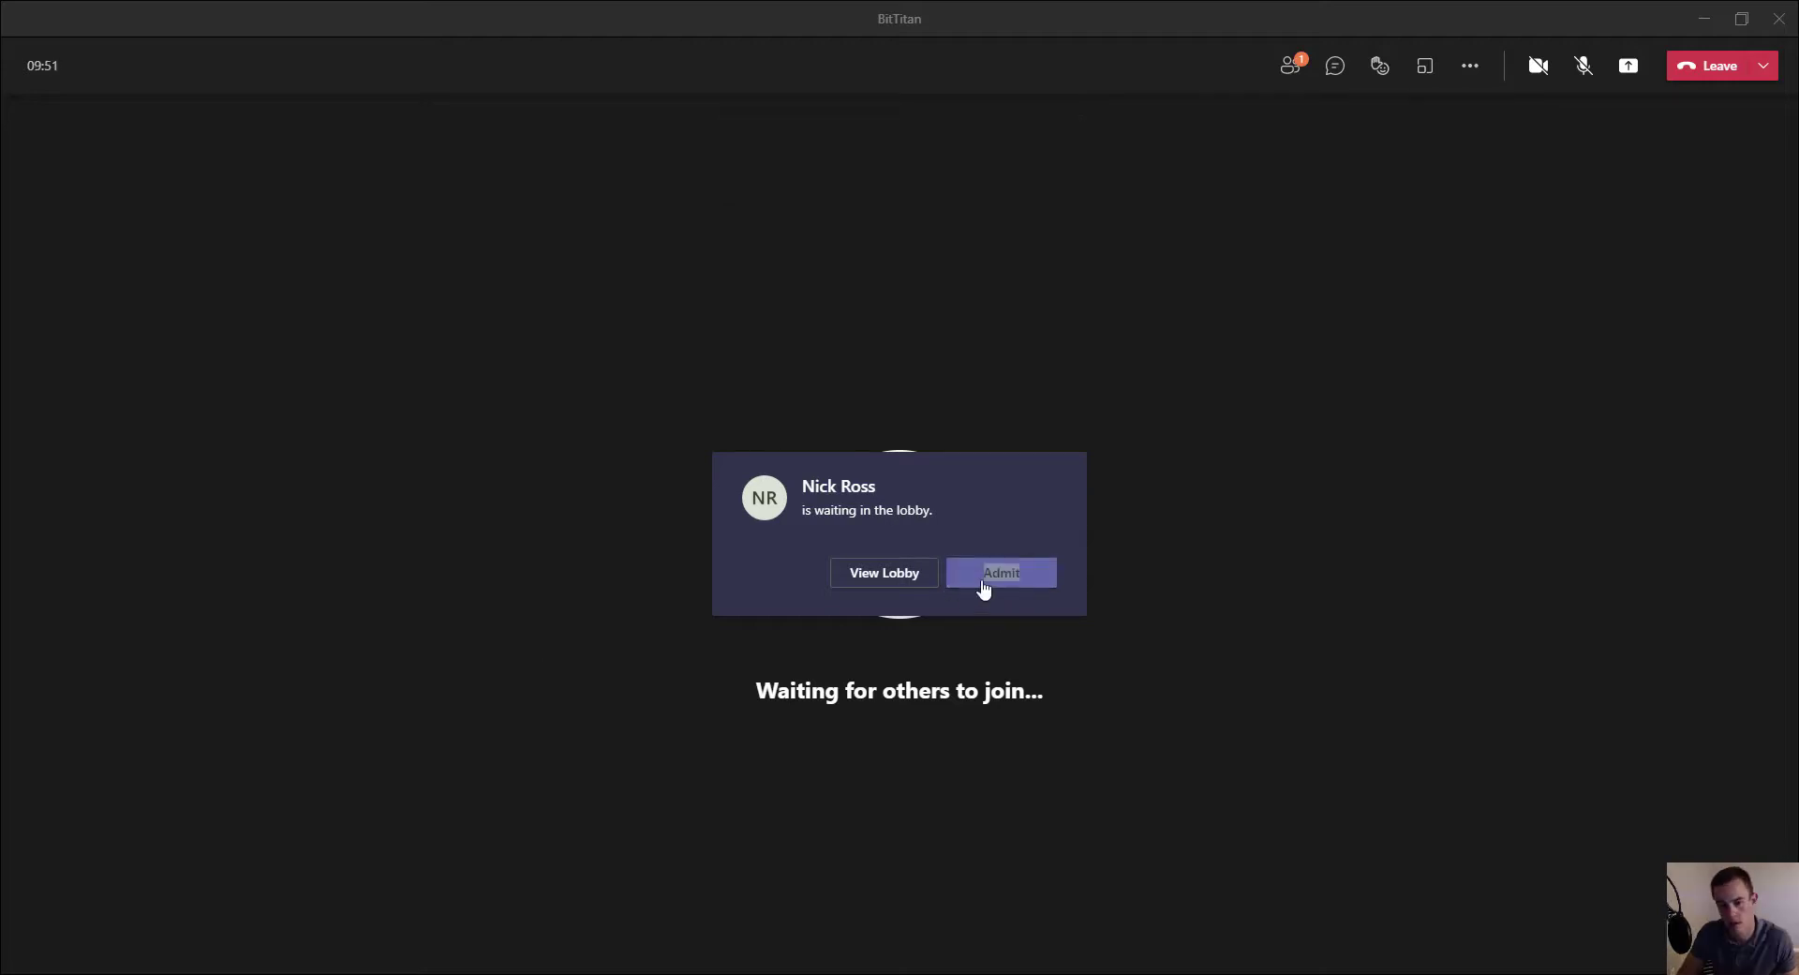
Step: Admit the lobby attendee and view their options in the Participants list
{"action": "left_click", "coordinate": [999, 585]}
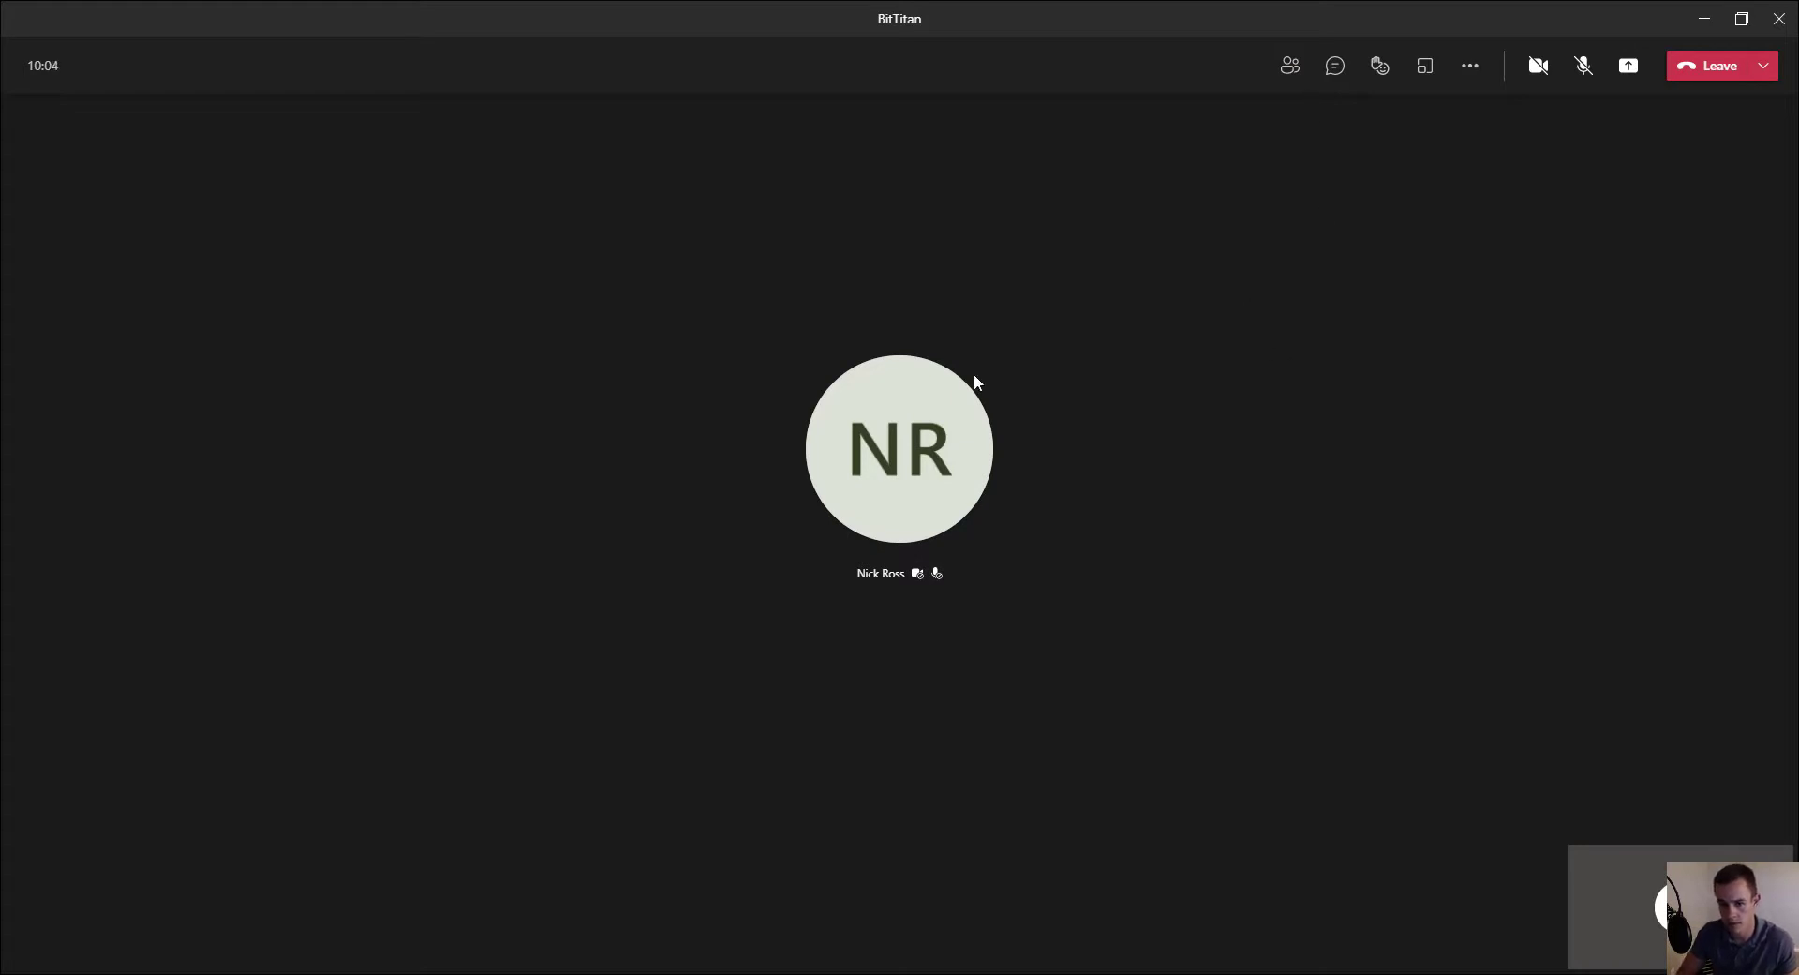
{"action": "left_click", "coordinate": [1273, 73]}
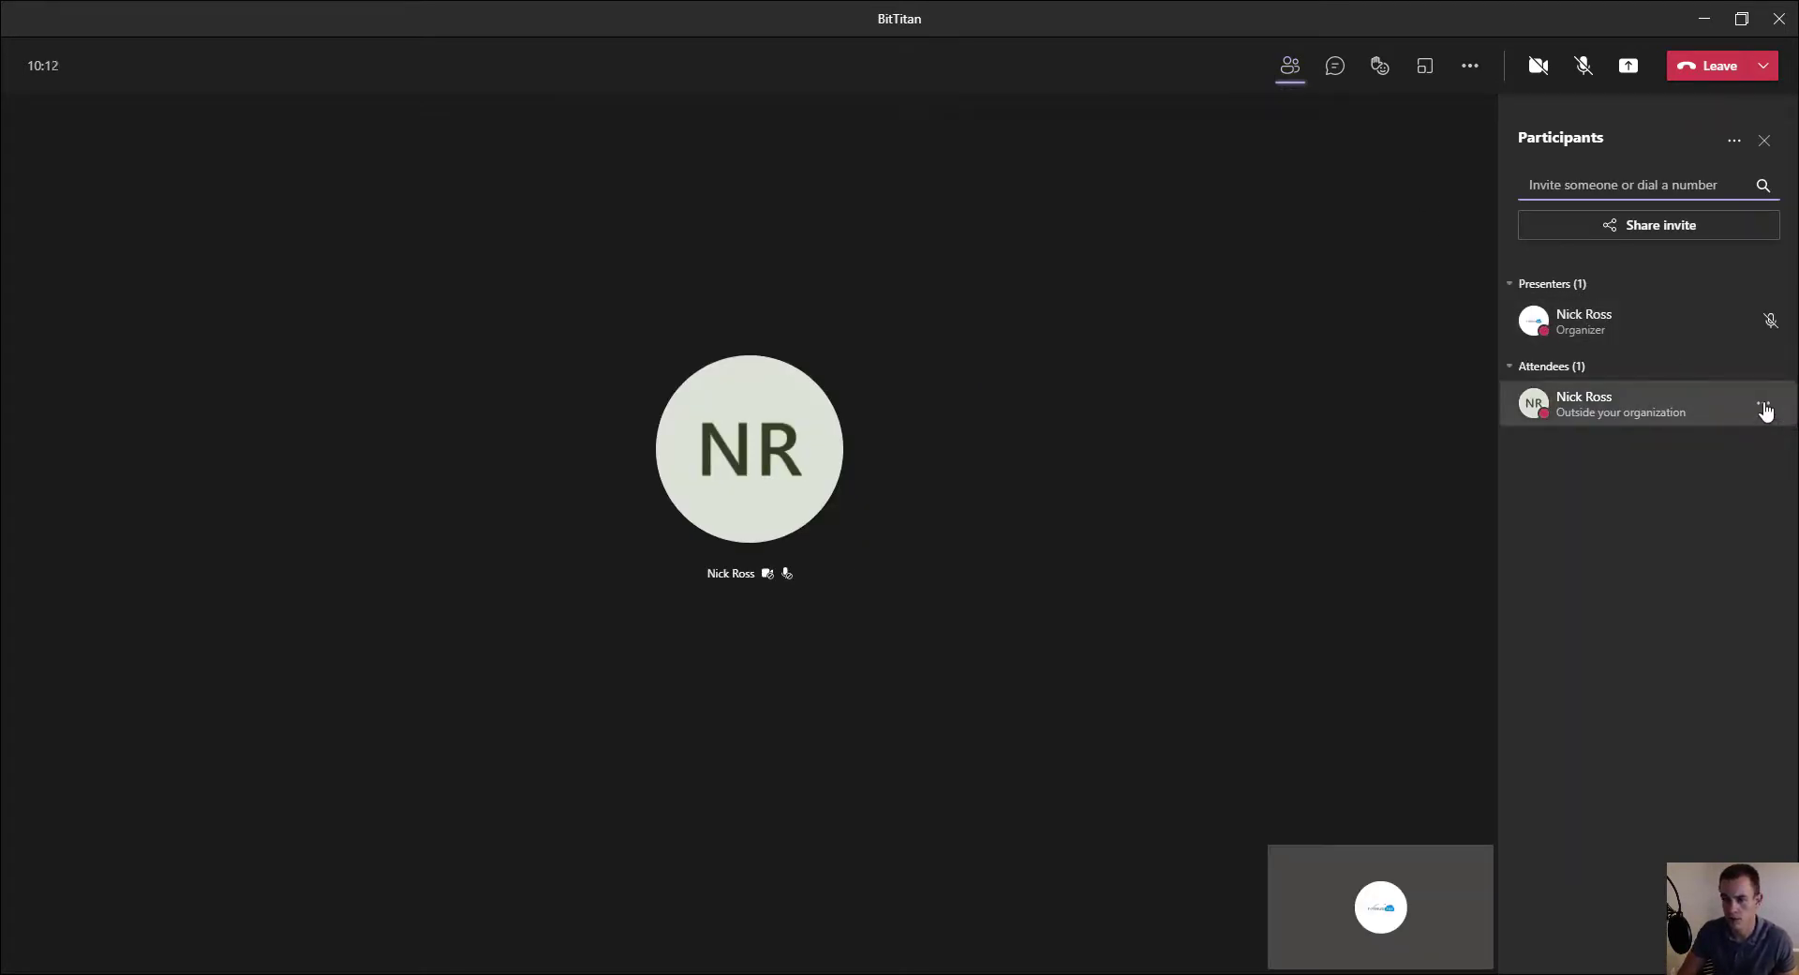
{"action": "left_click", "coordinate": [1764, 406]}
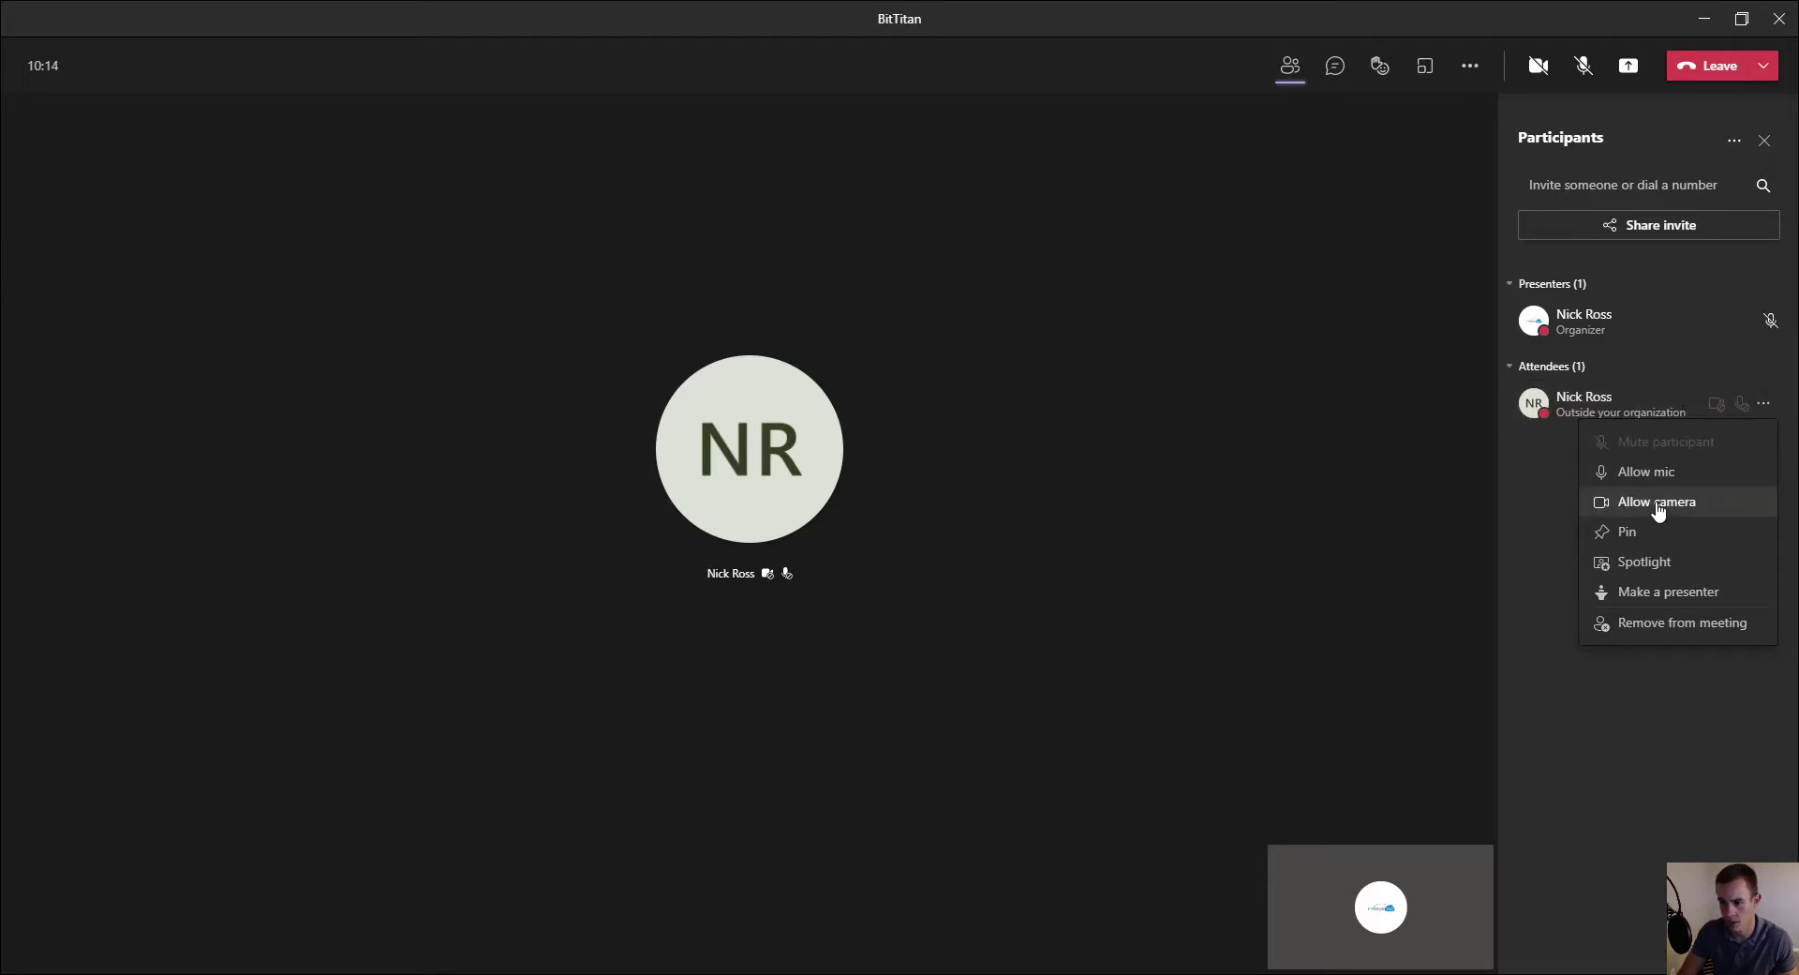